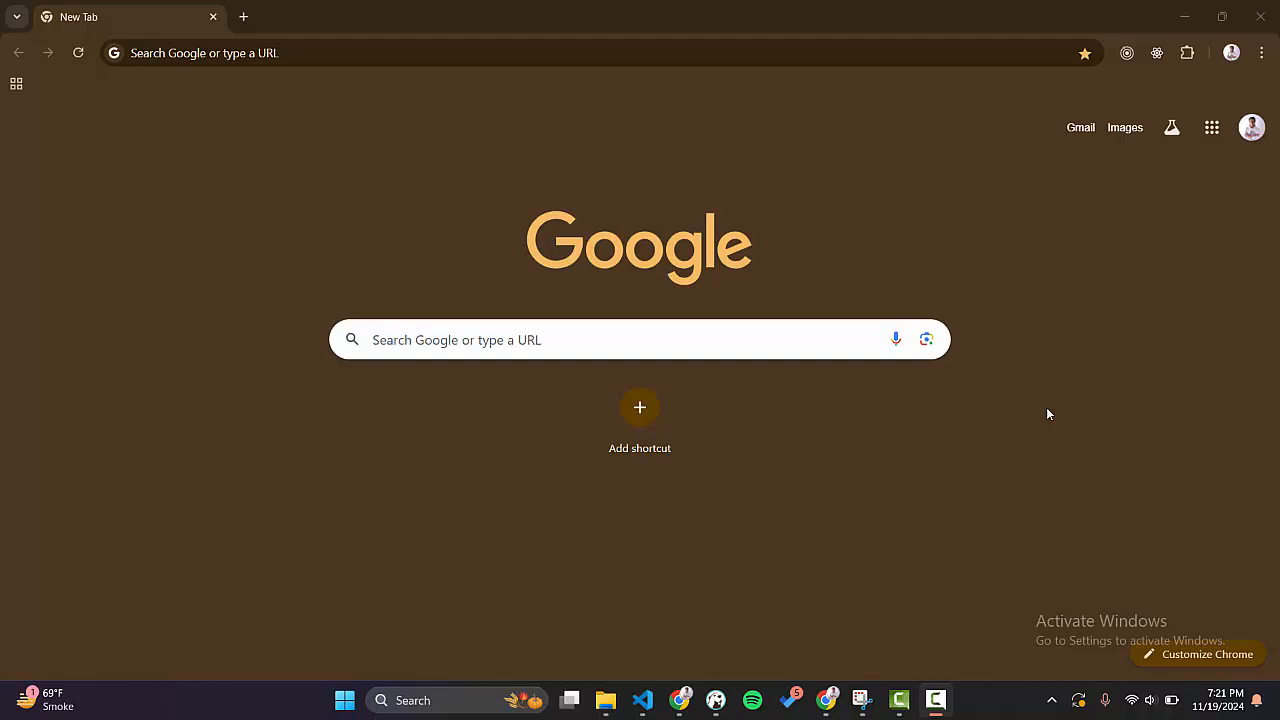
Search Google for "google console" and open the Google Cloud console from the results.
click(430, 53)
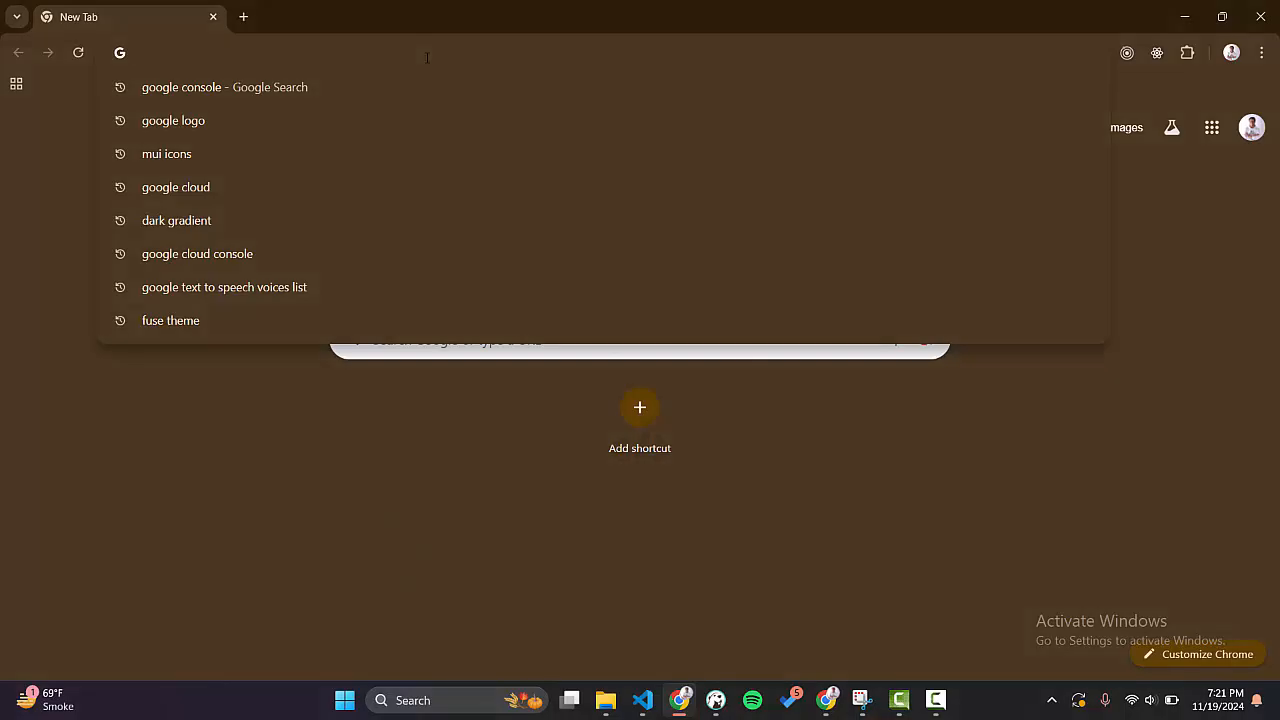
text(google con)
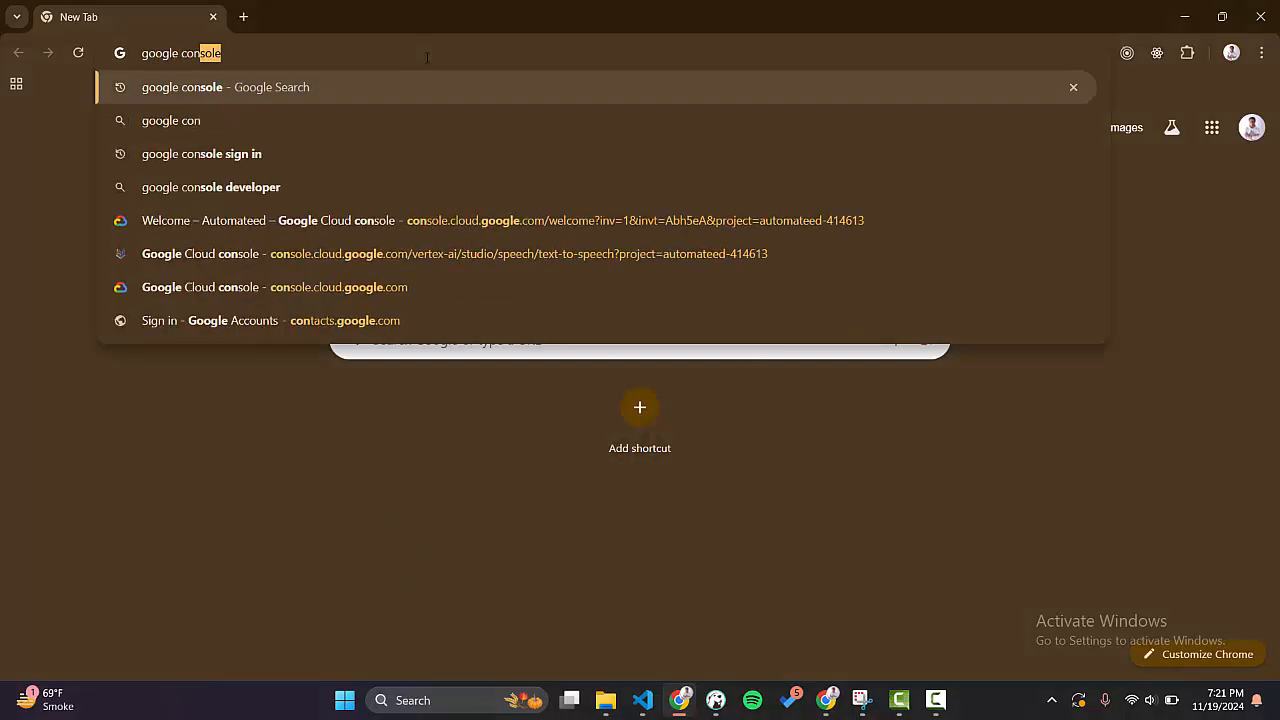
key(Return)
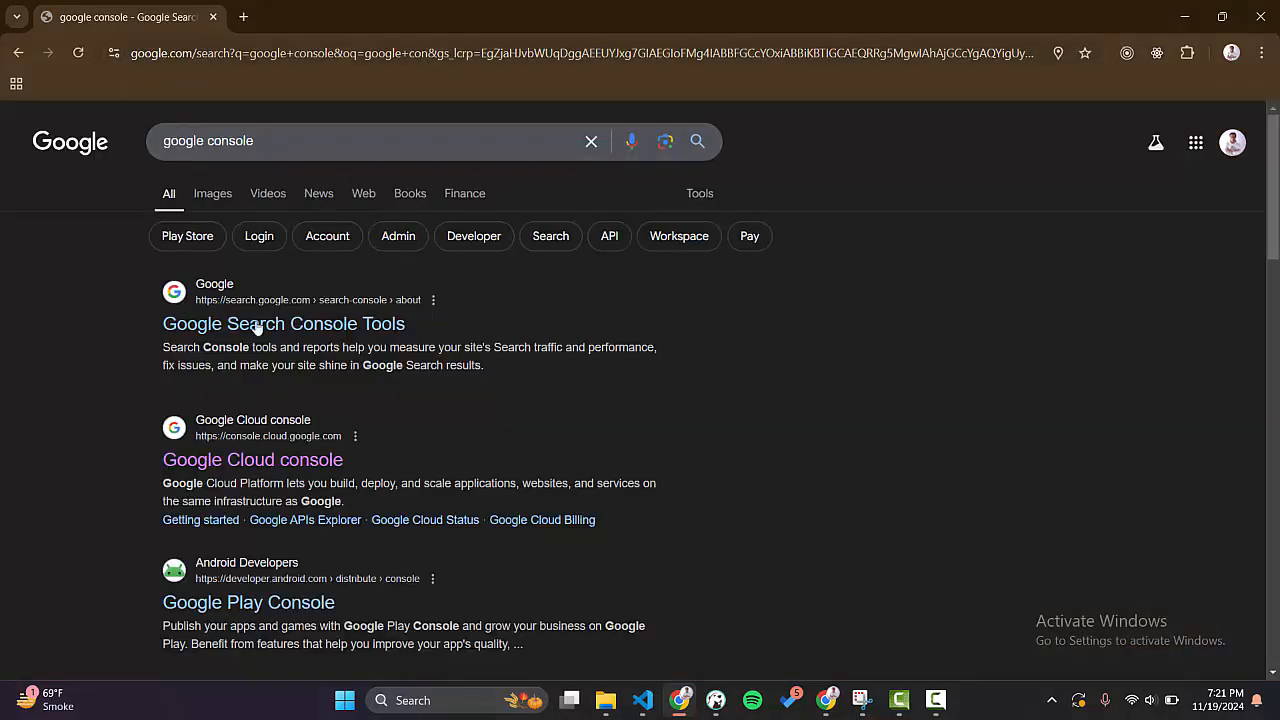
click(262, 469)
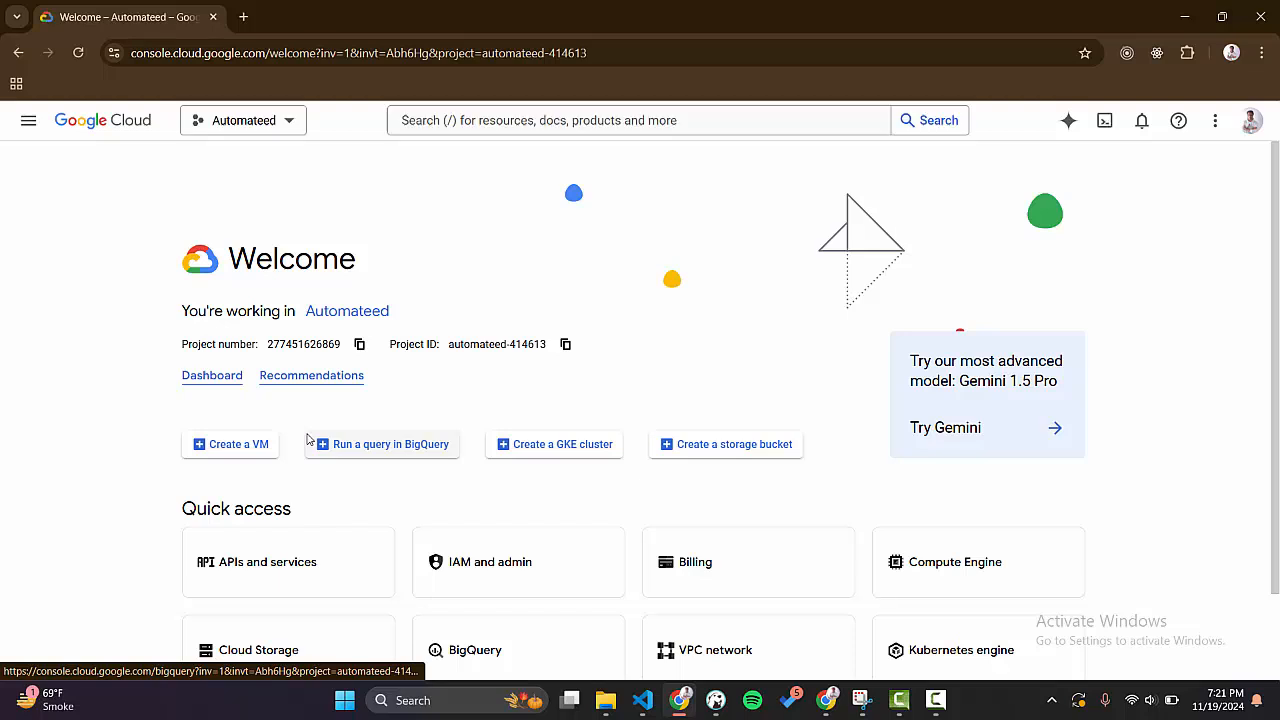
Check the list of available projects, keep the Automateed project, and open the API Library through APIs and services.
click(268, 121)
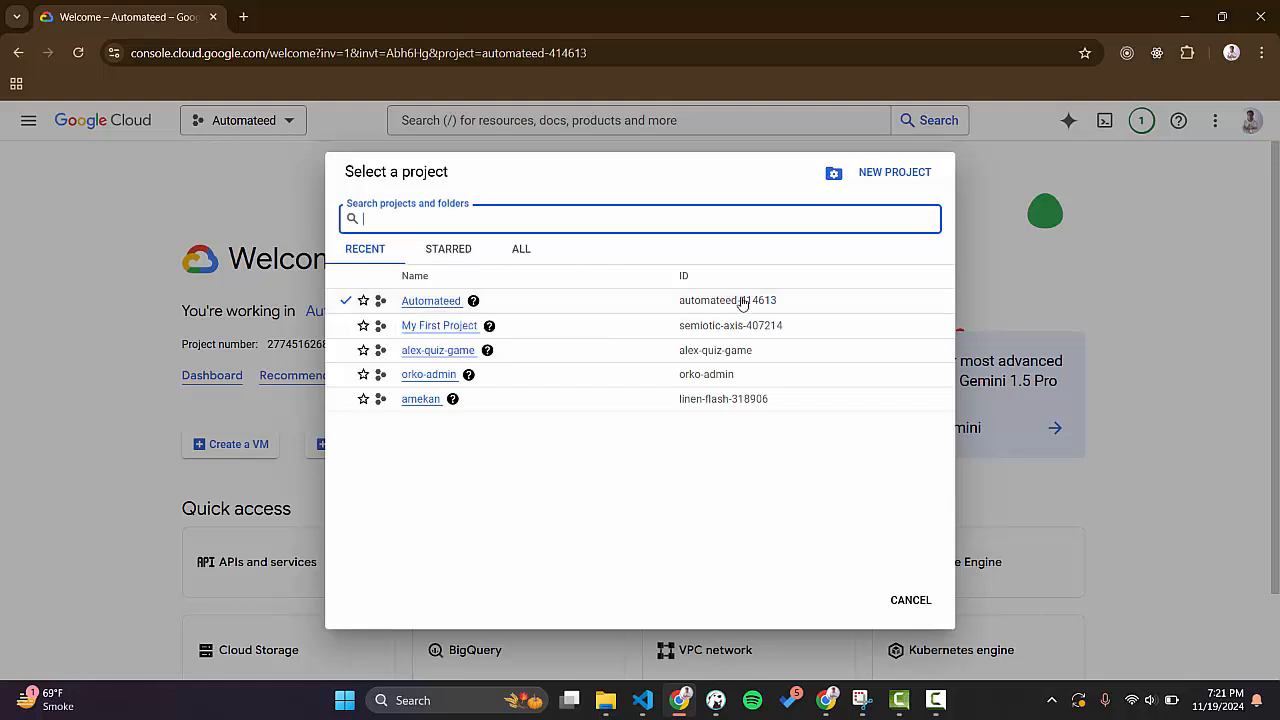
click(907, 601)
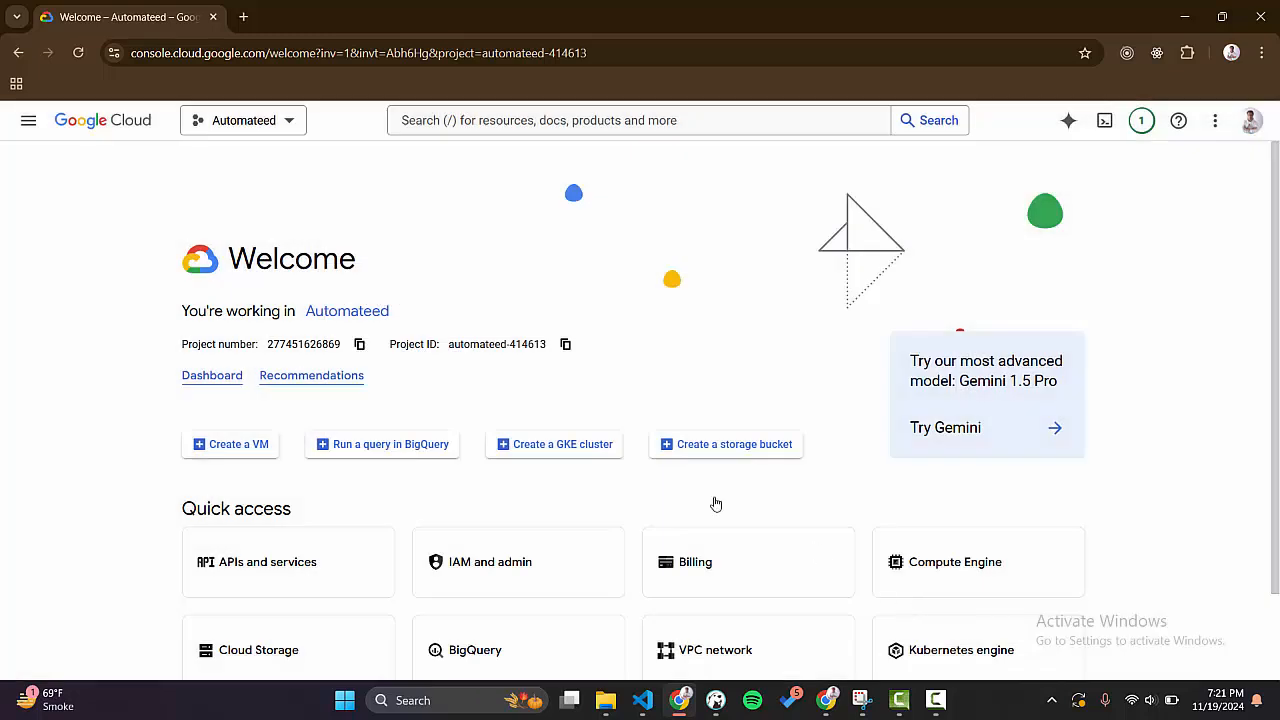
scroll(355, 475, down, 1)
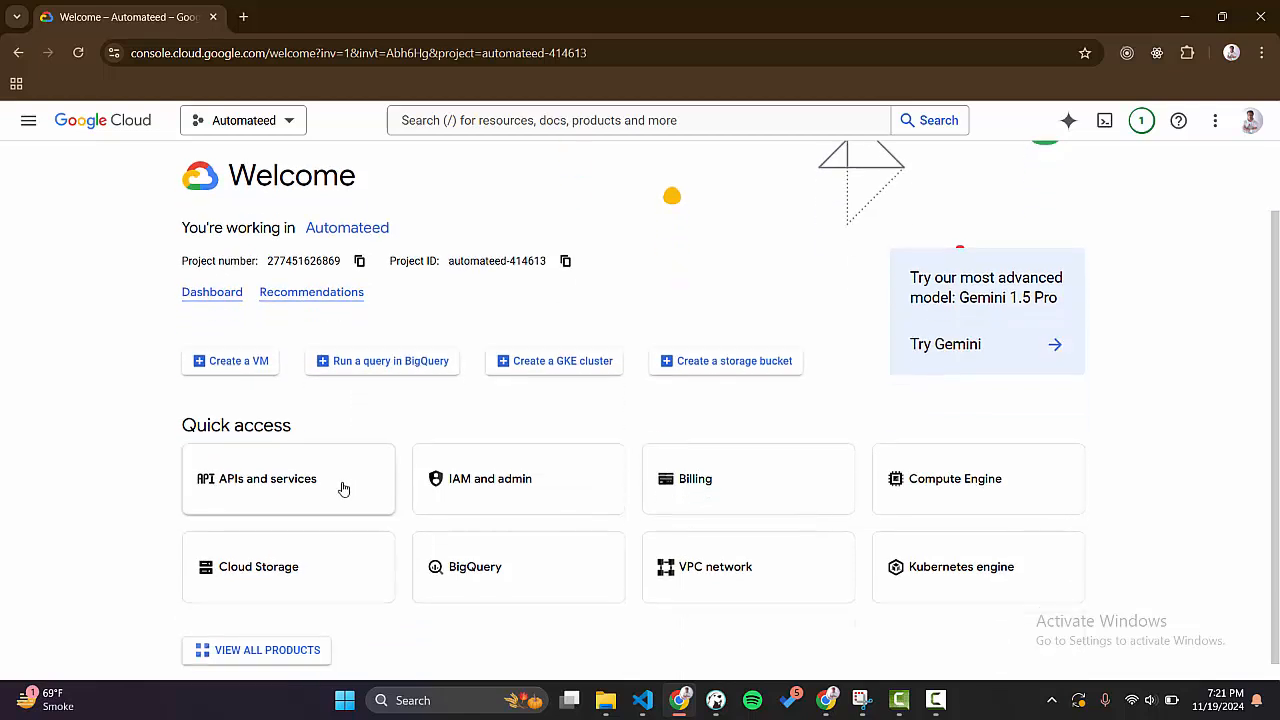
click(267, 489)
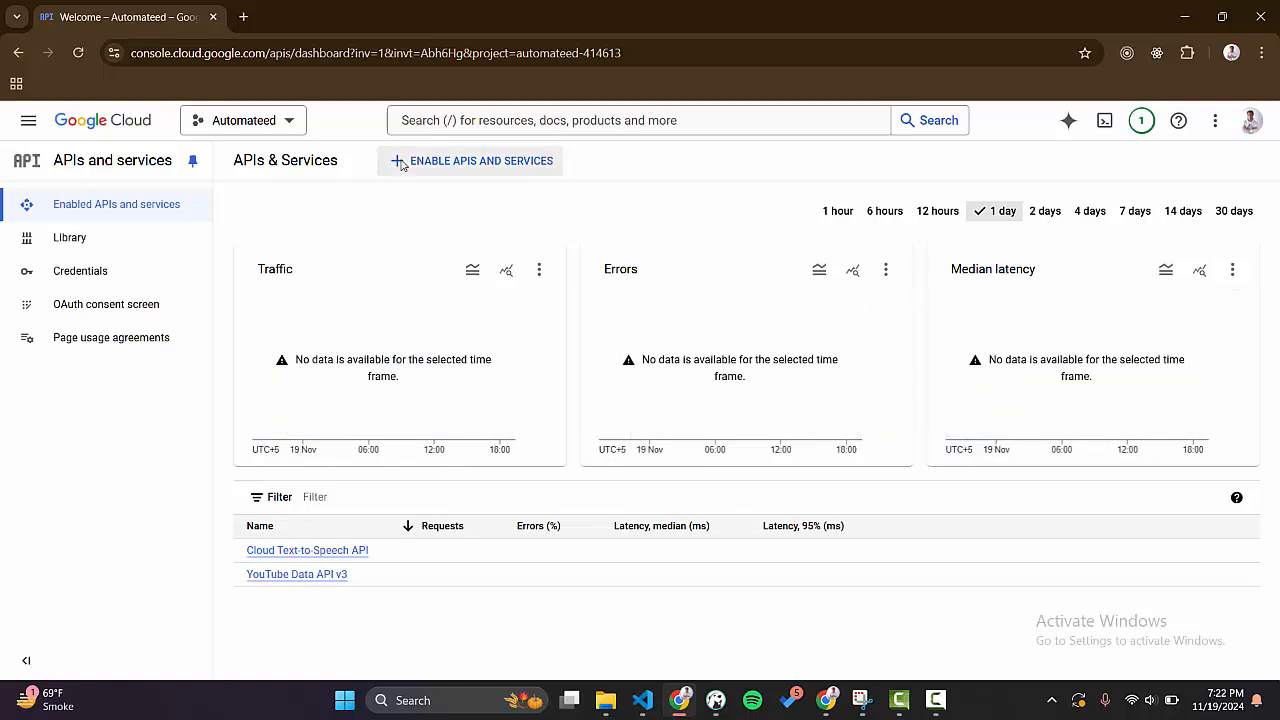
click(474, 166)
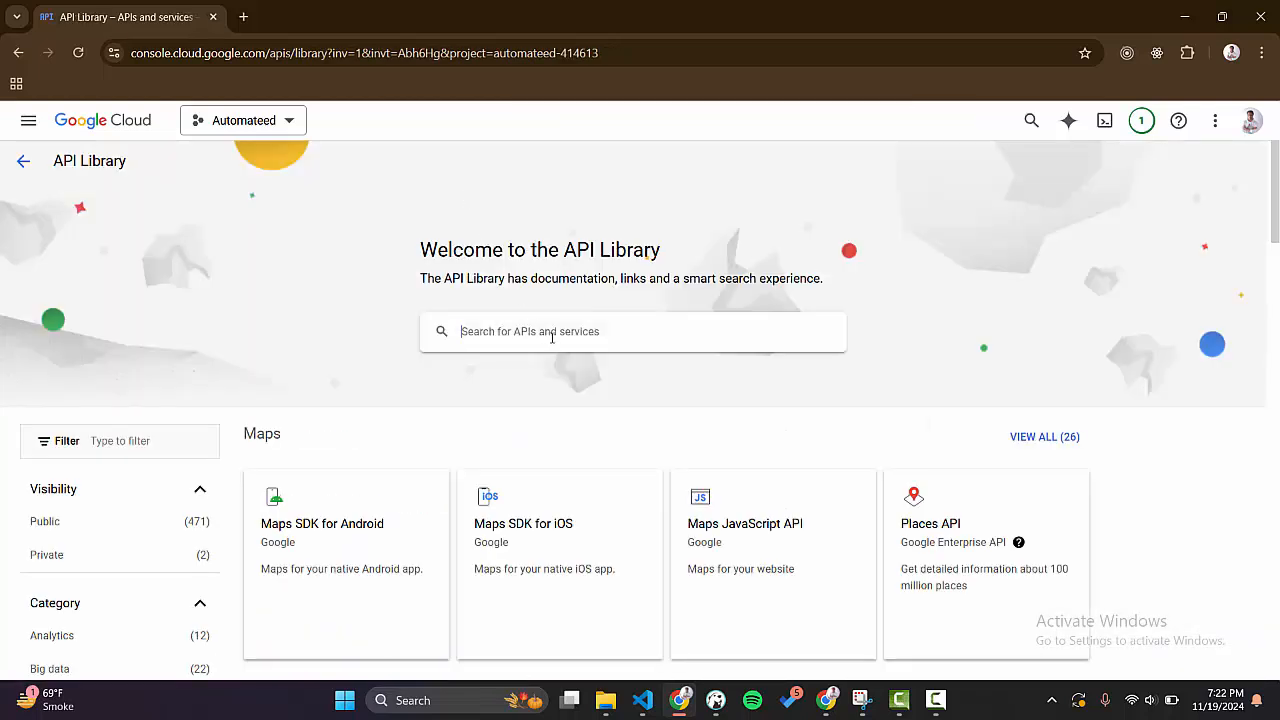
Search the API Library for "text to speech" and open the Cloud Text-to-Speech API product details.
click(551, 337)
text(te)
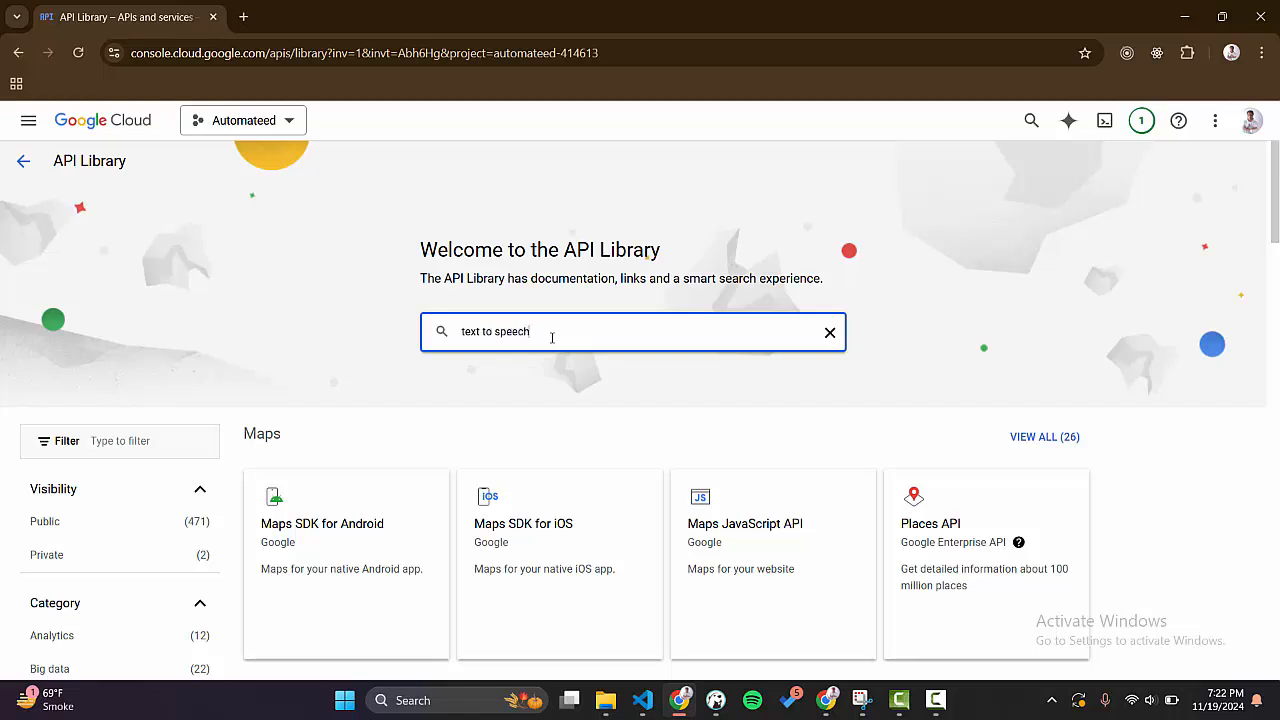
text(xt to speech)
key(Return)
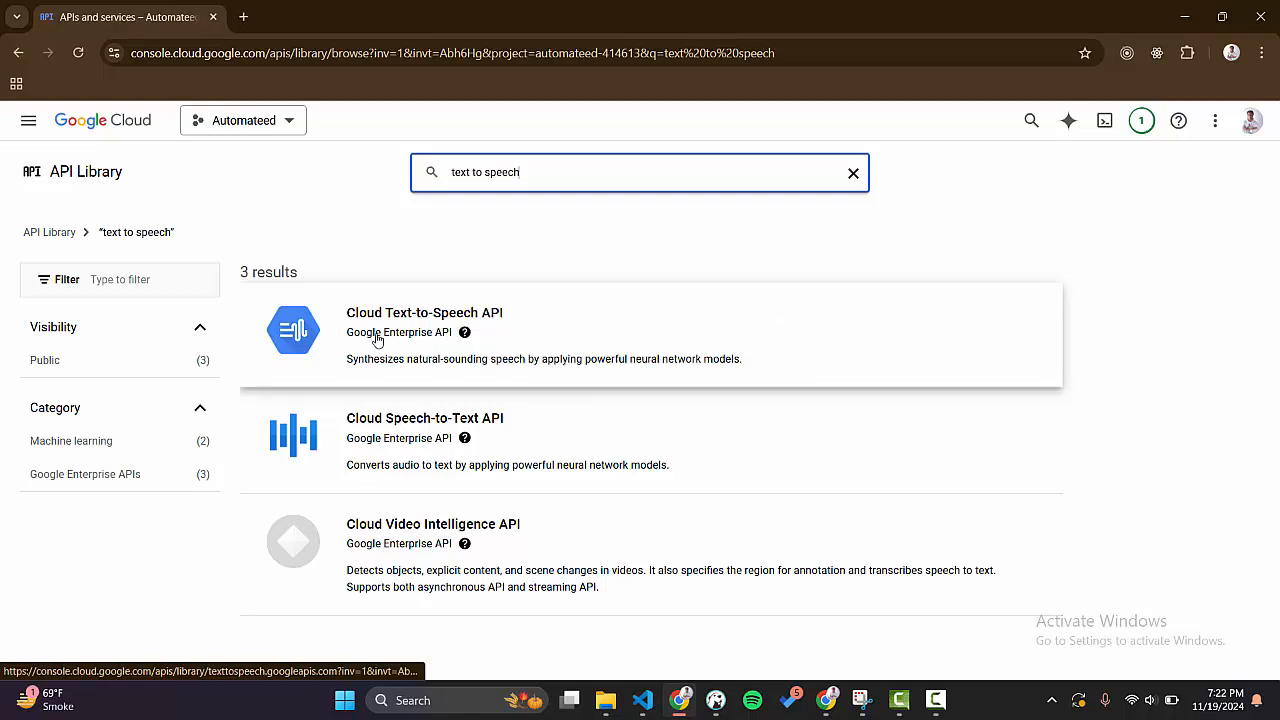
click(509, 335)
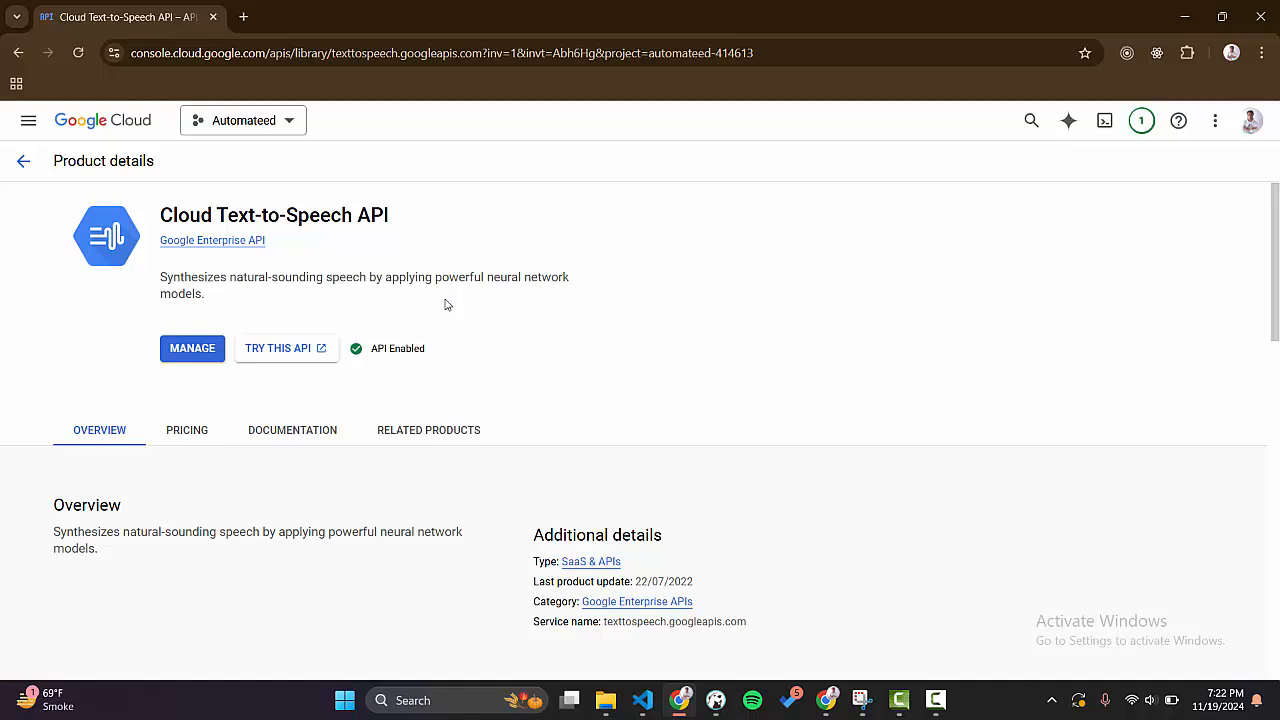
Return from the API Library to APIs and services and open the project's Credentials page.
click(20, 162)
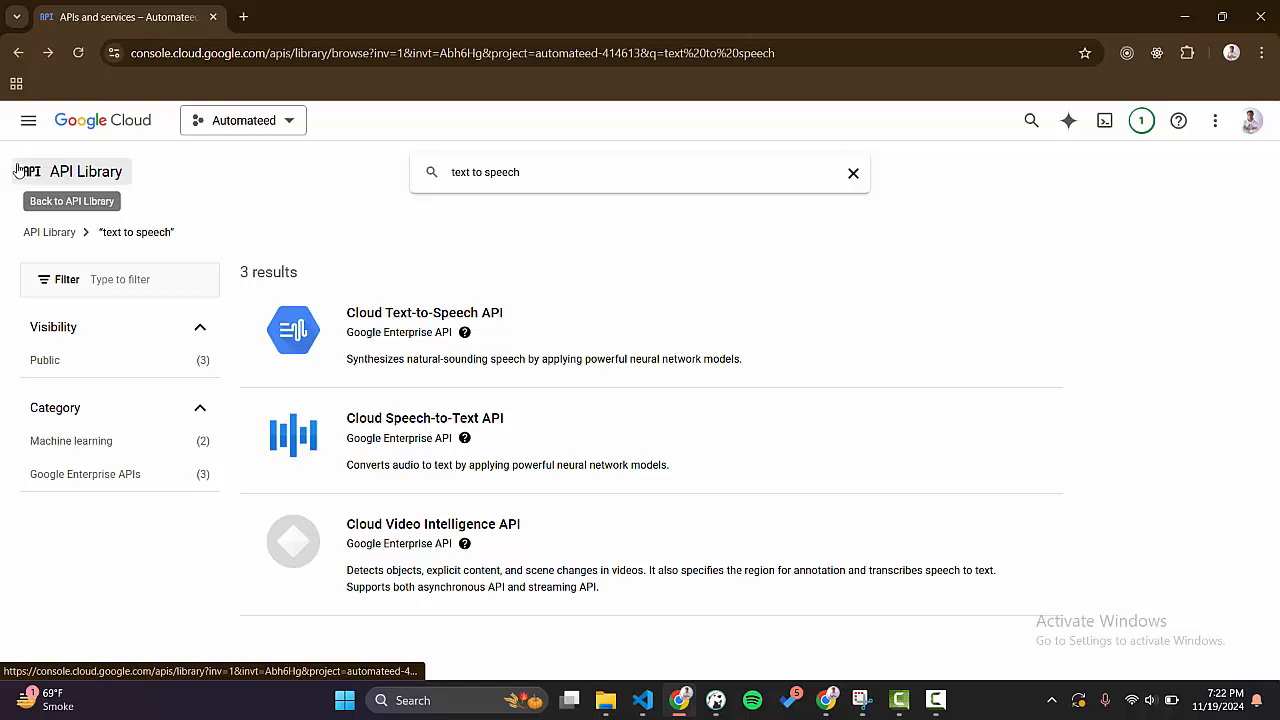
click(68, 179)
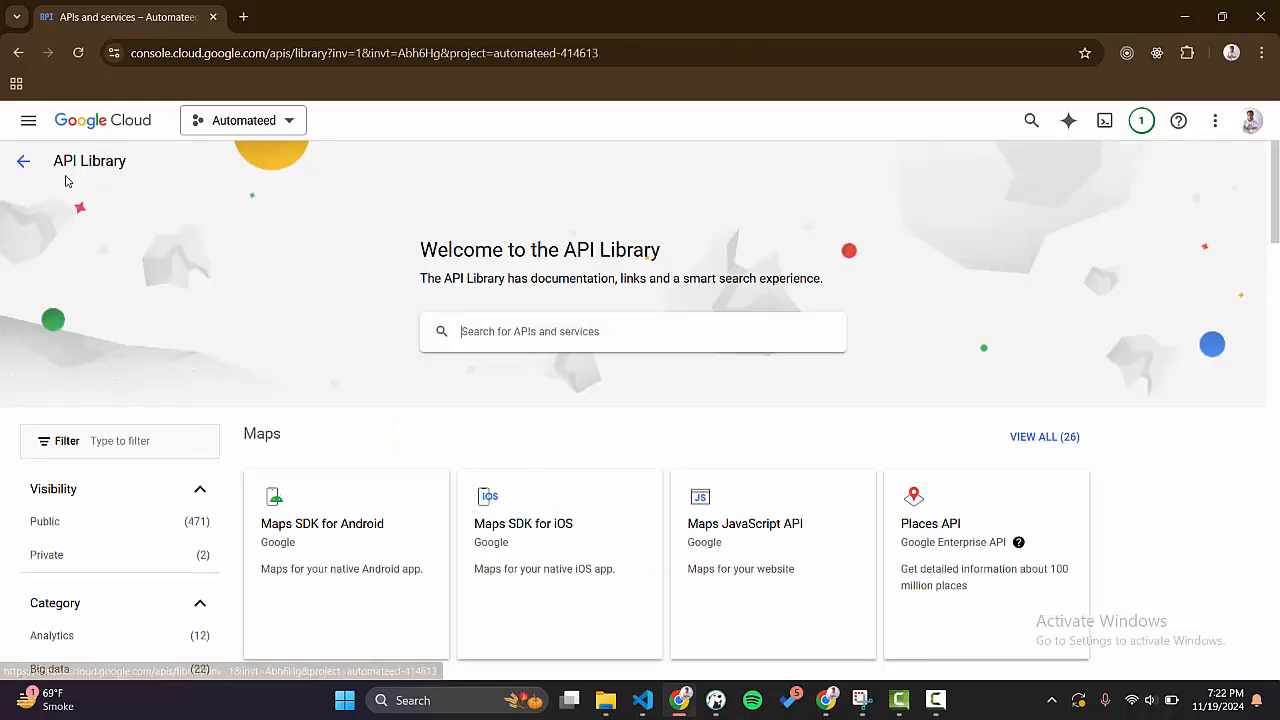
click(17, 56)
click(17, 56)
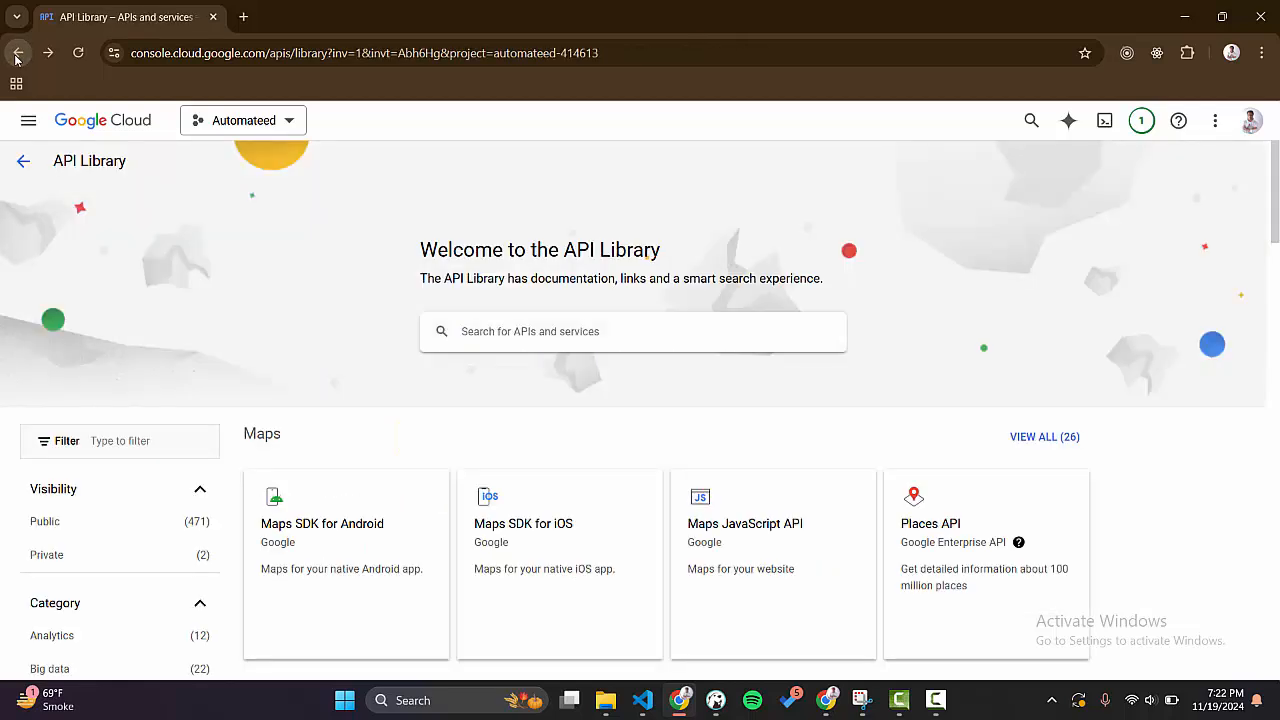
click(17, 56)
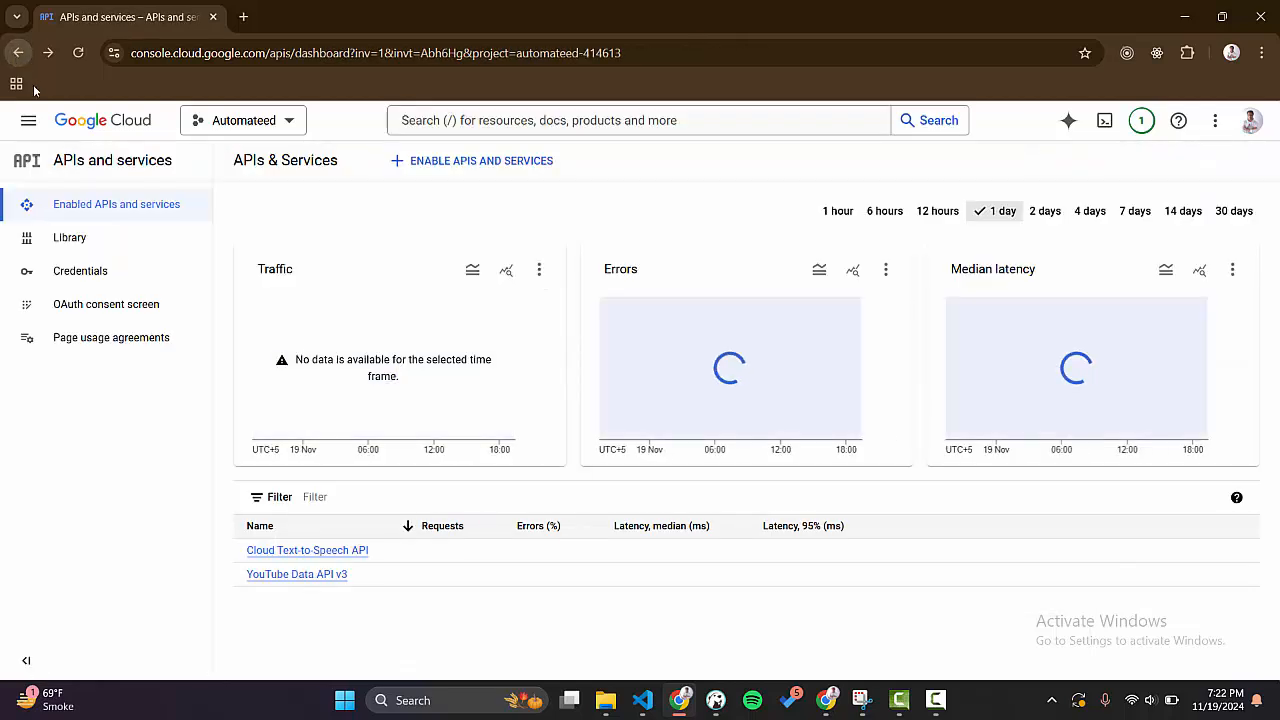
click(103, 272)
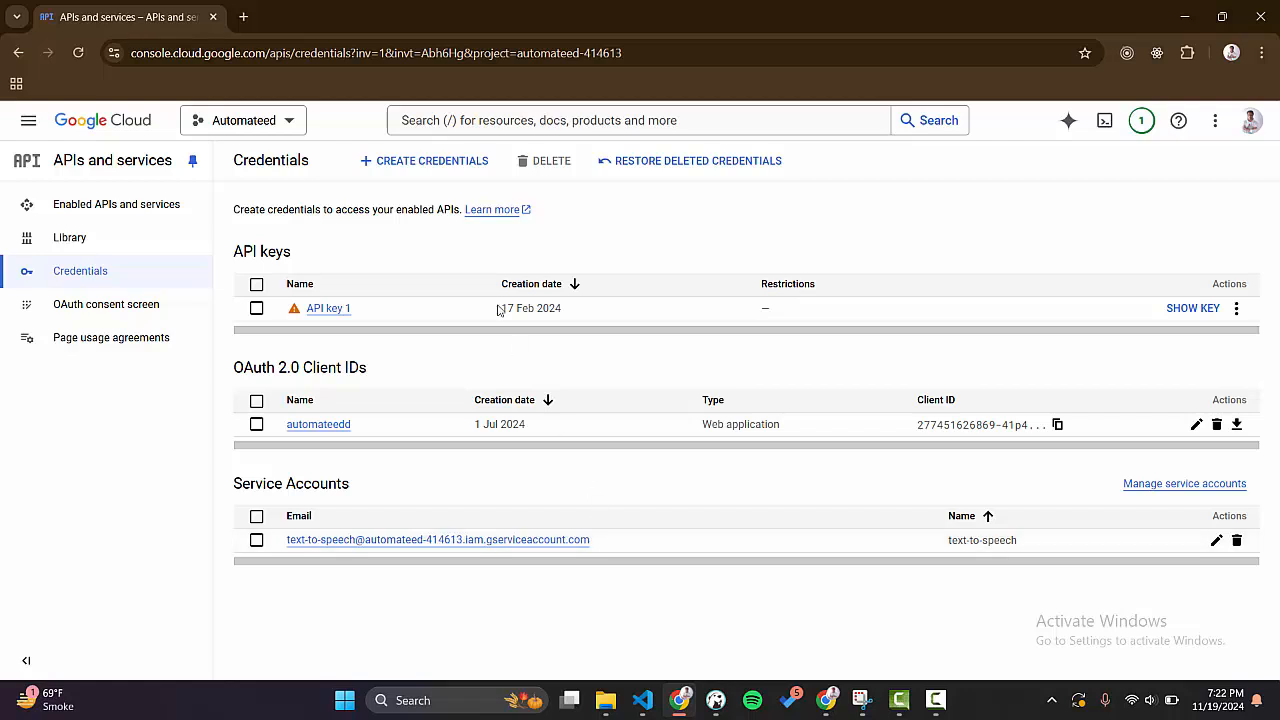
Create a service account credential named "tts" with the description "This is test api key".
click(456, 163)
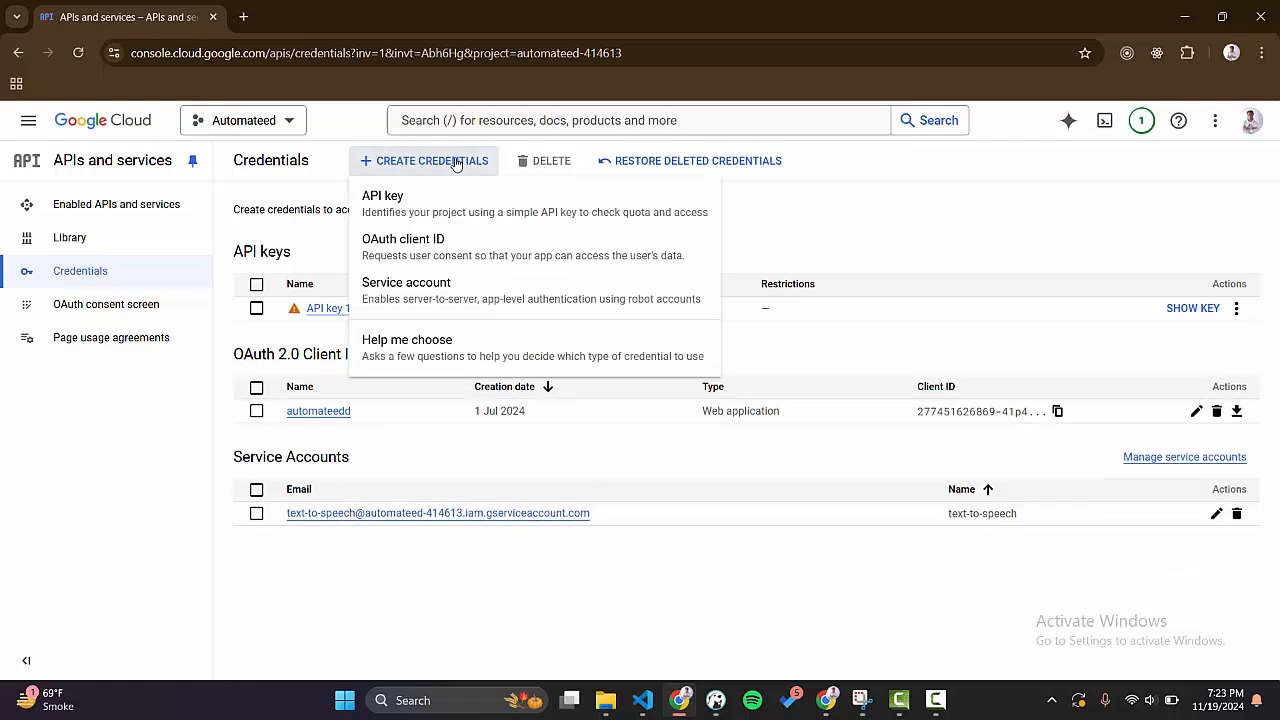
click(432, 298)
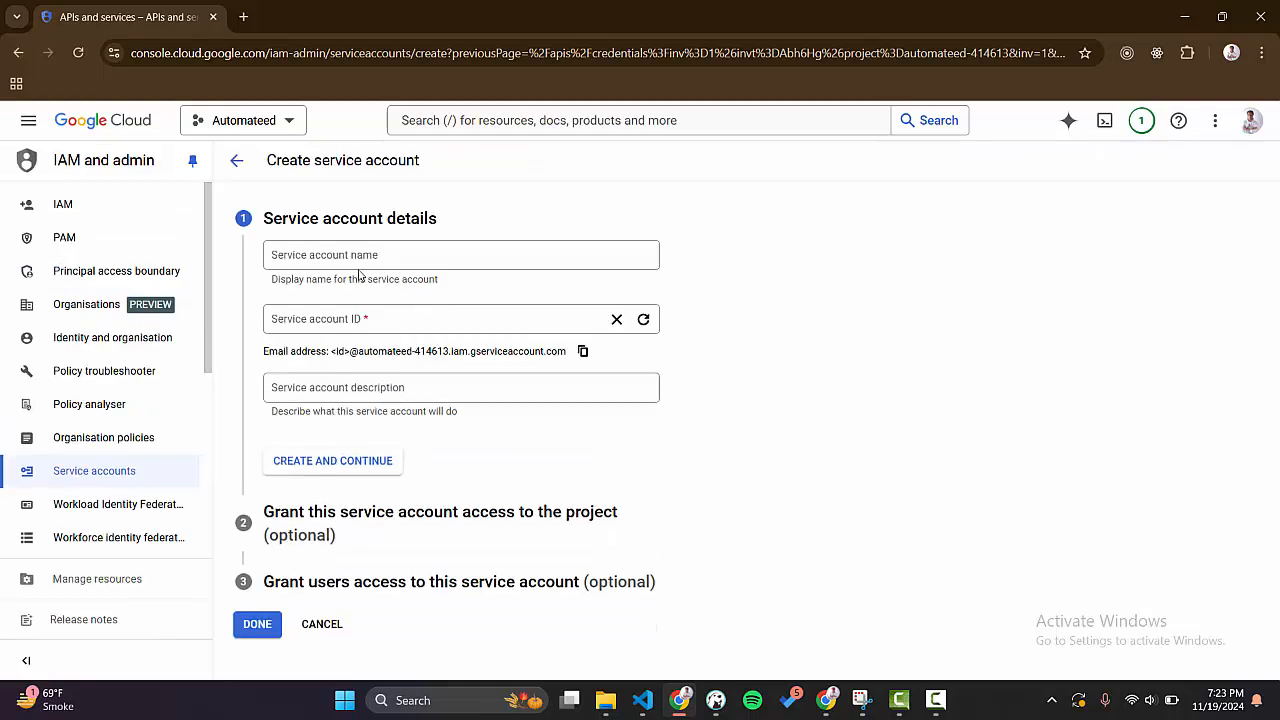
click(343, 261)
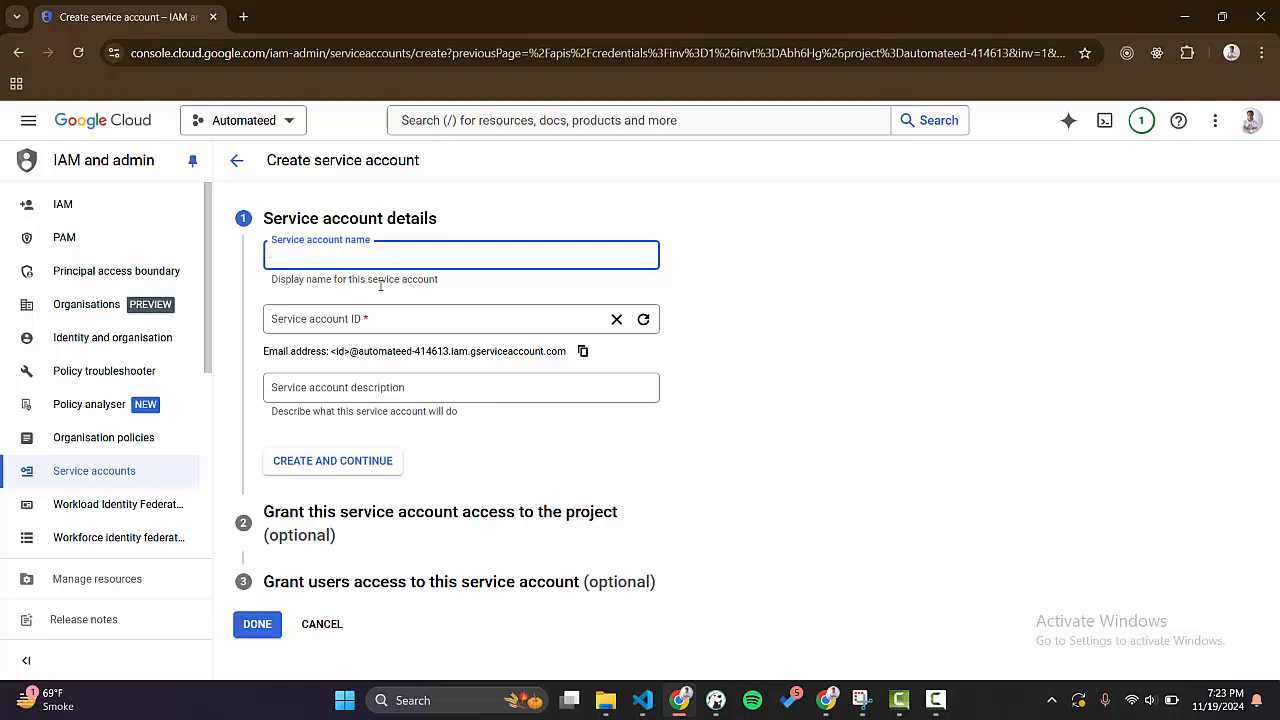
text(tt)
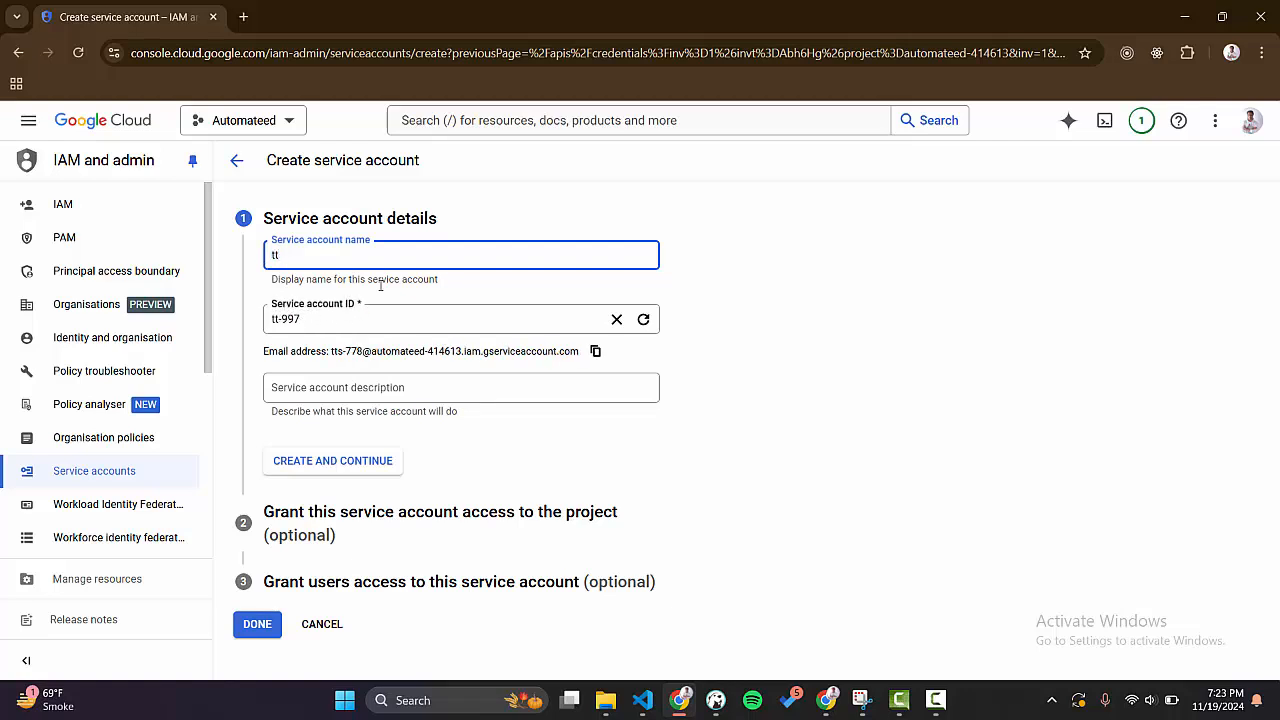
text(ts)
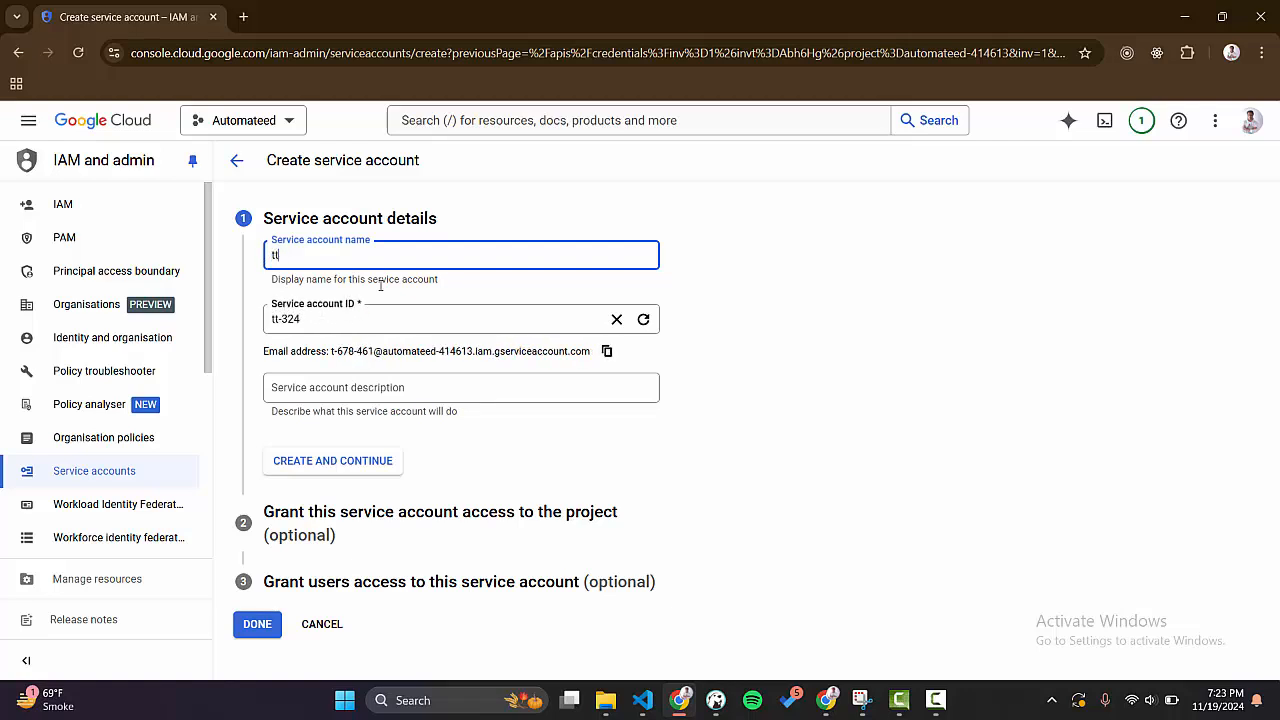
click(367, 394)
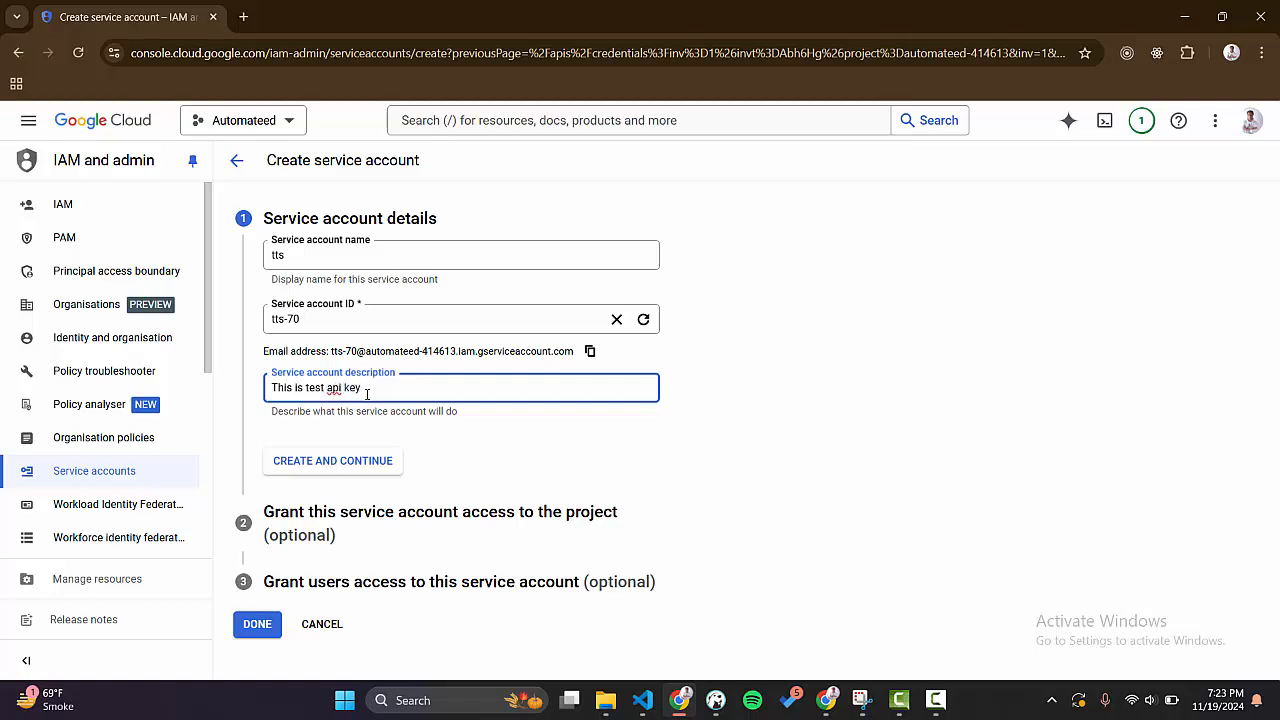
click(336, 465)
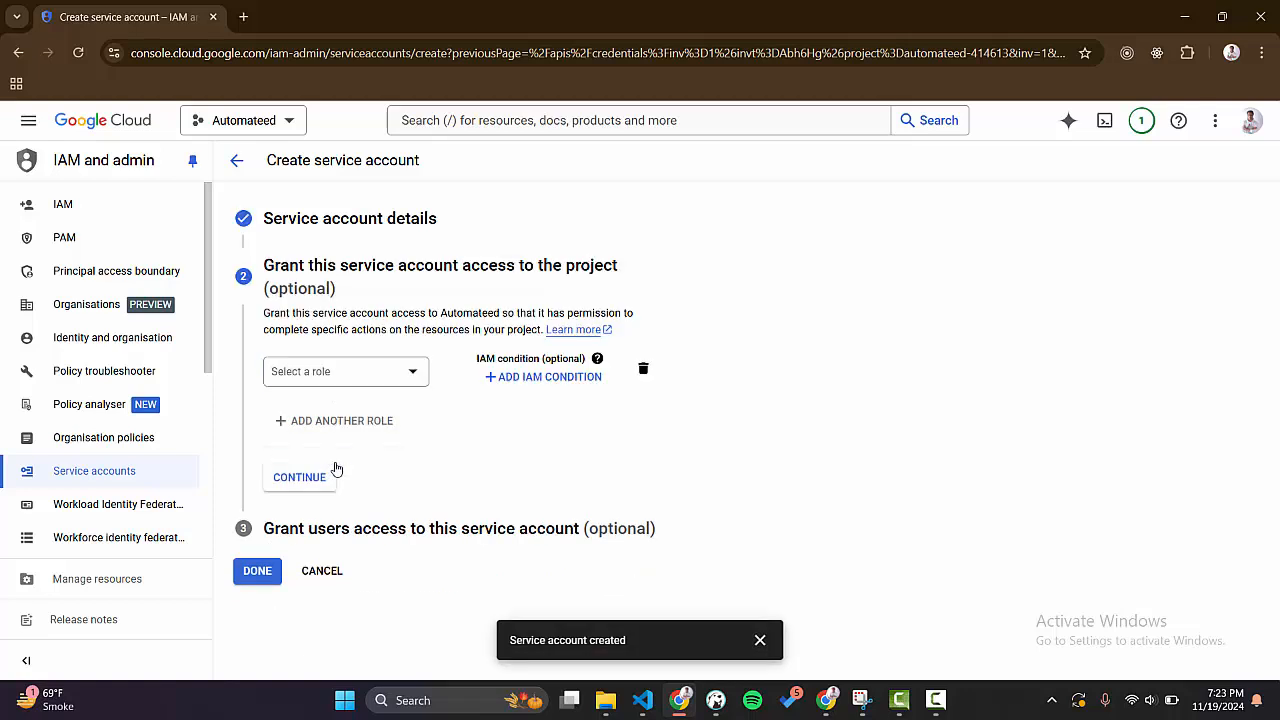
Grant the tts service account the Owner role on the project and finish its setup without assigning user access.
click(357, 369)
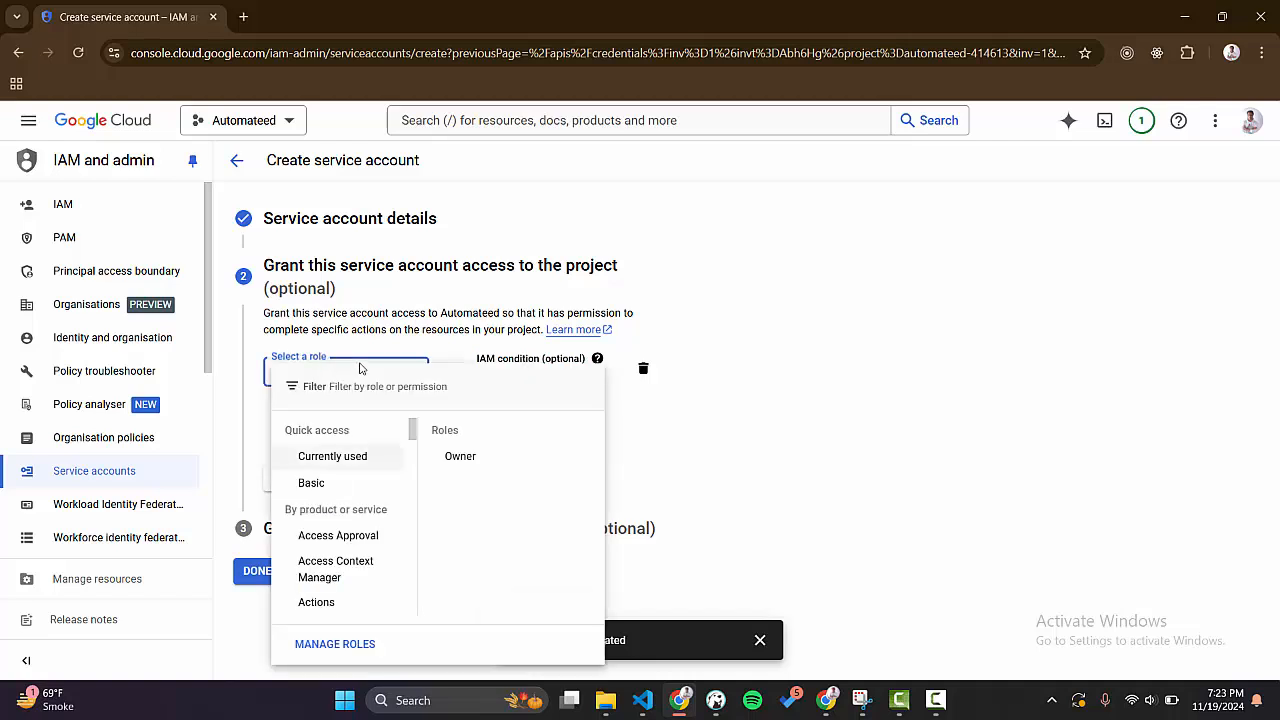
scroll(362, 520, down, 5)
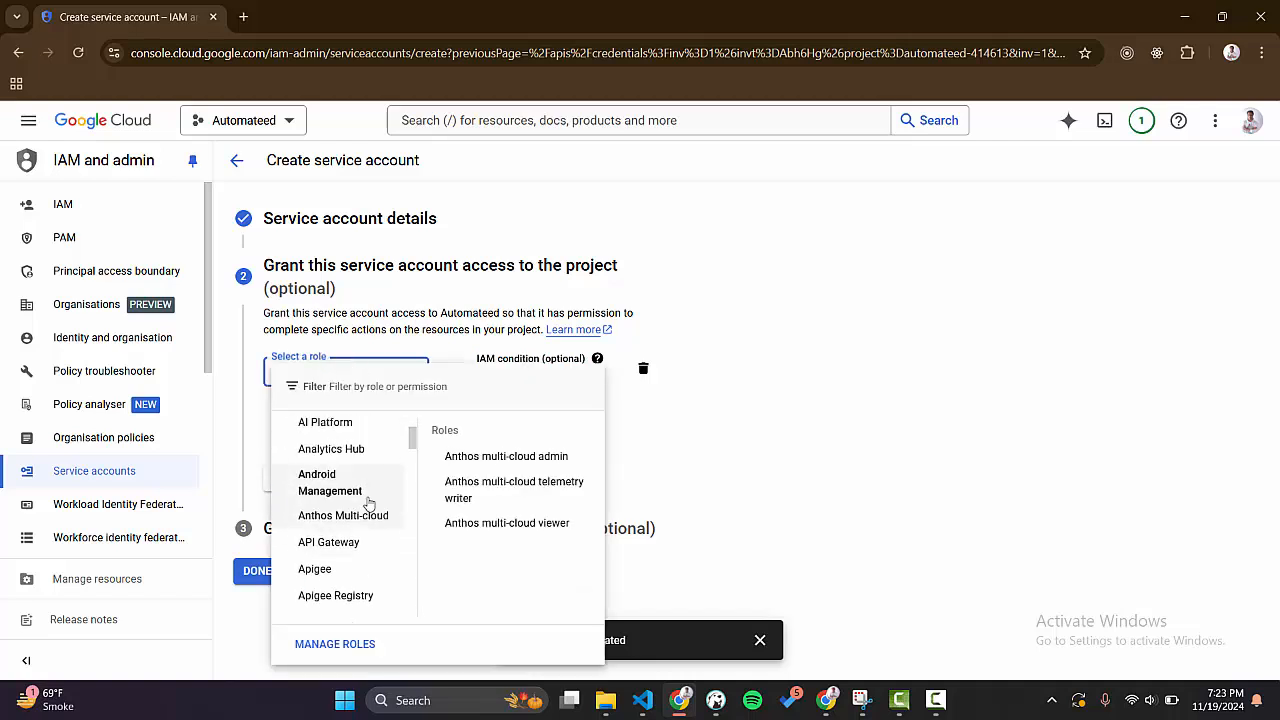
scroll(368, 502, up, 5)
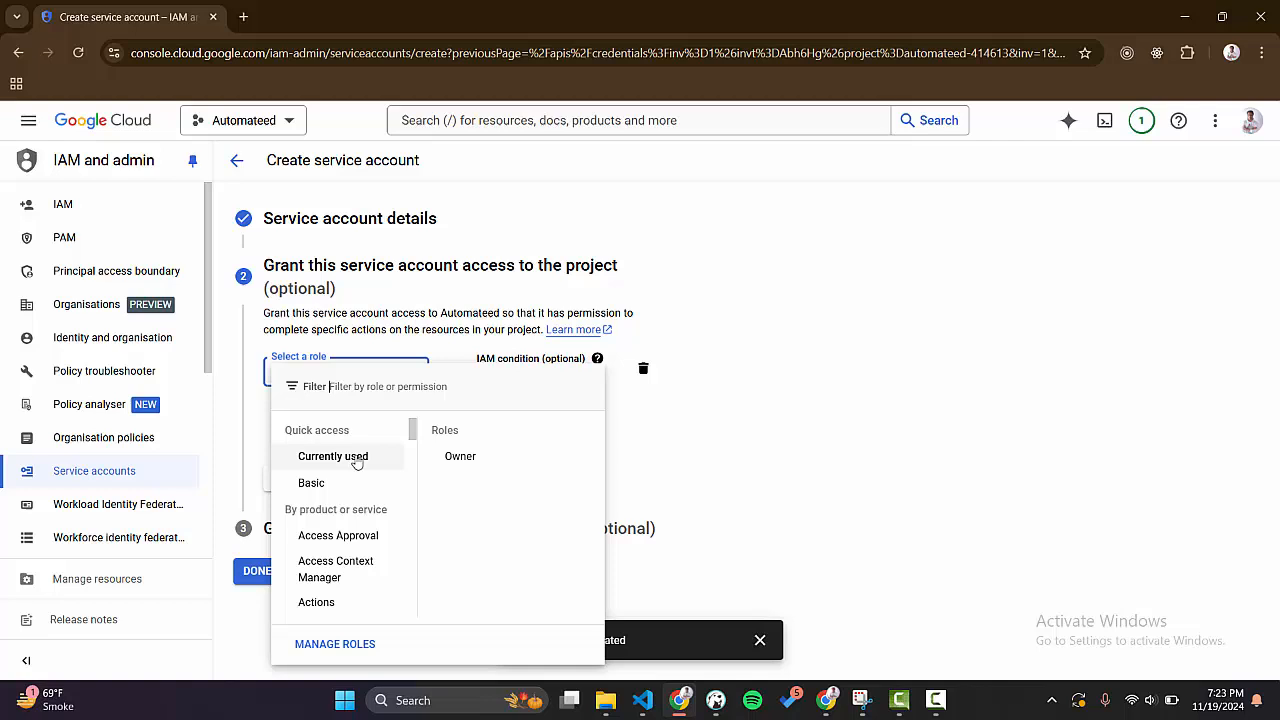
click(461, 456)
click(453, 447)
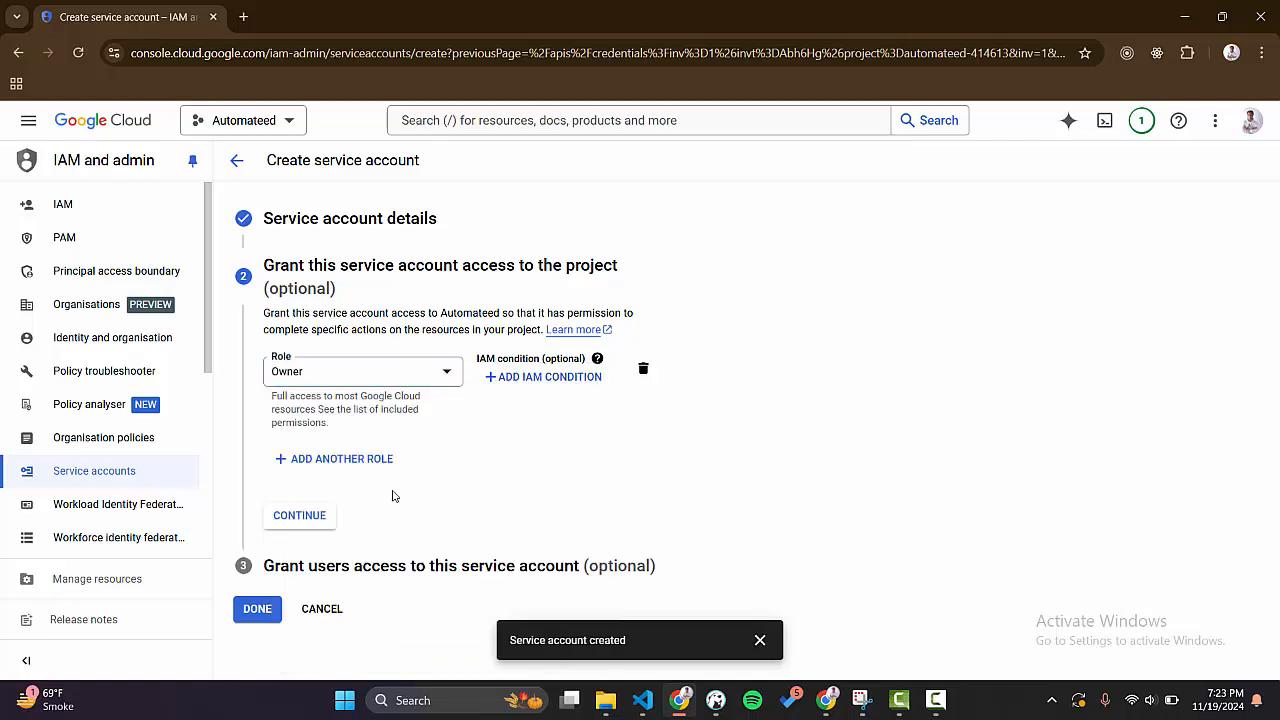
click(320, 516)
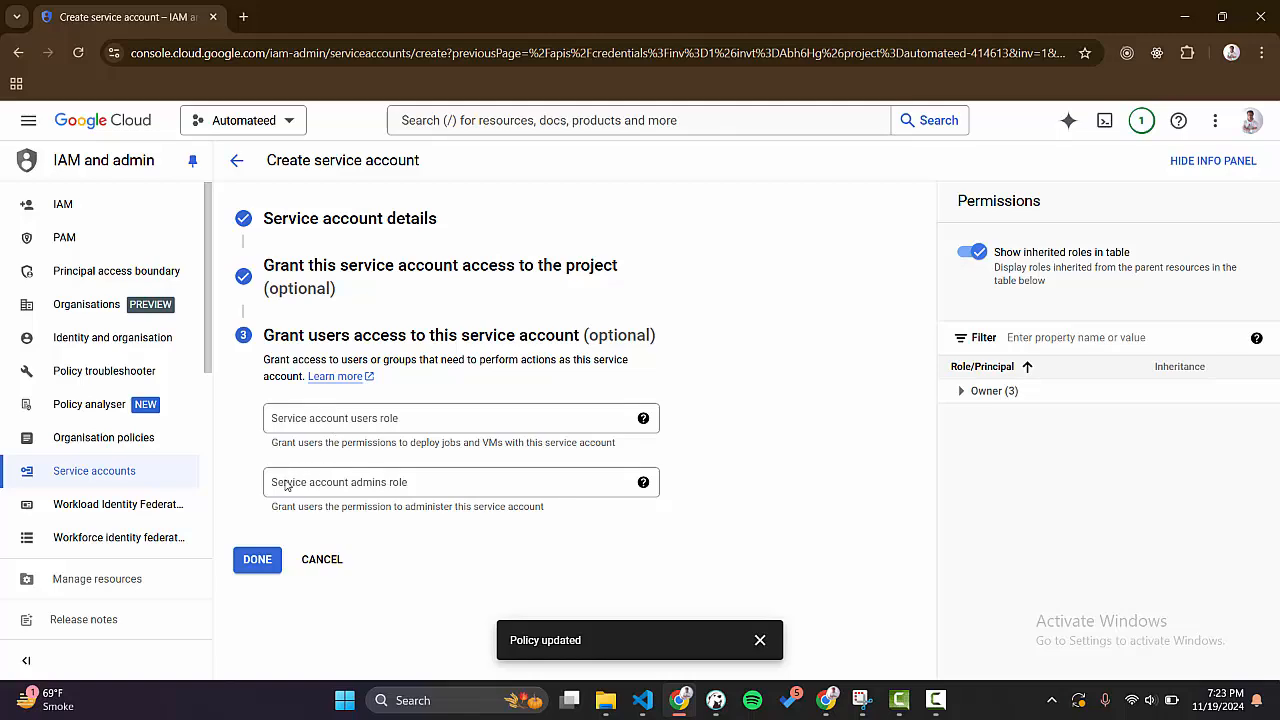
click(260, 561)
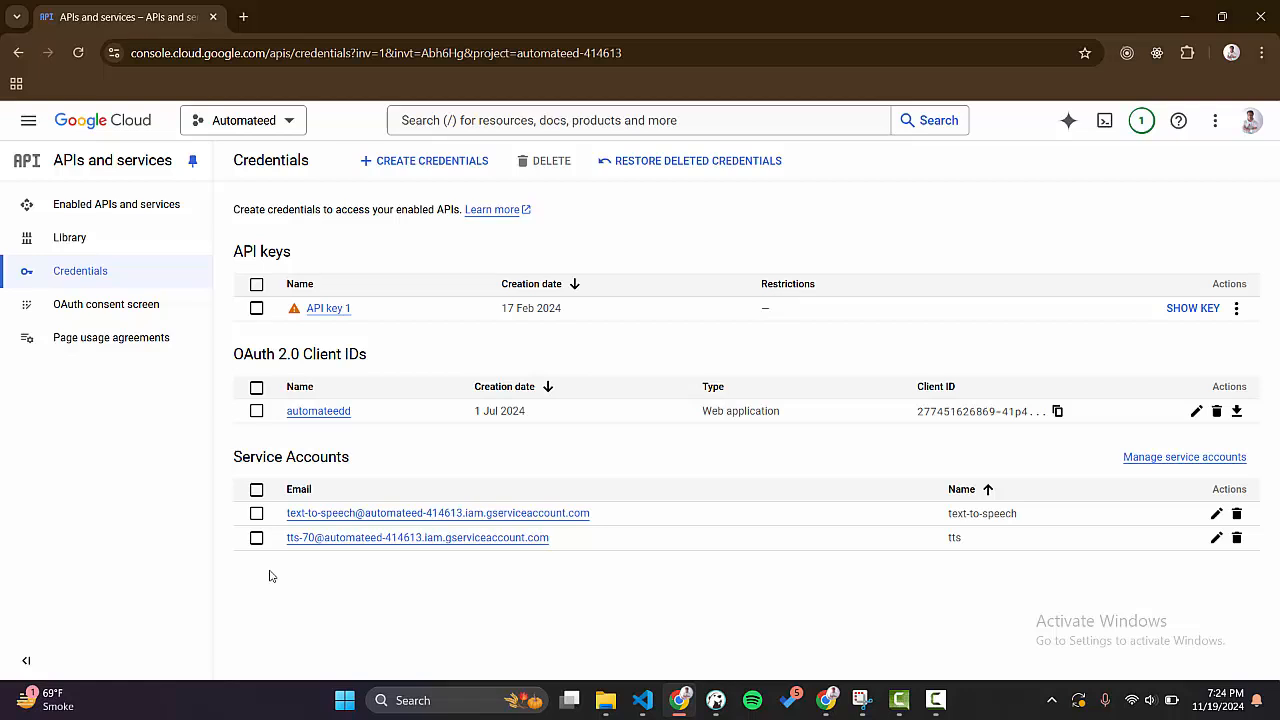
Create and download a new private key of type JSON for the tts service account.
click(414, 539)
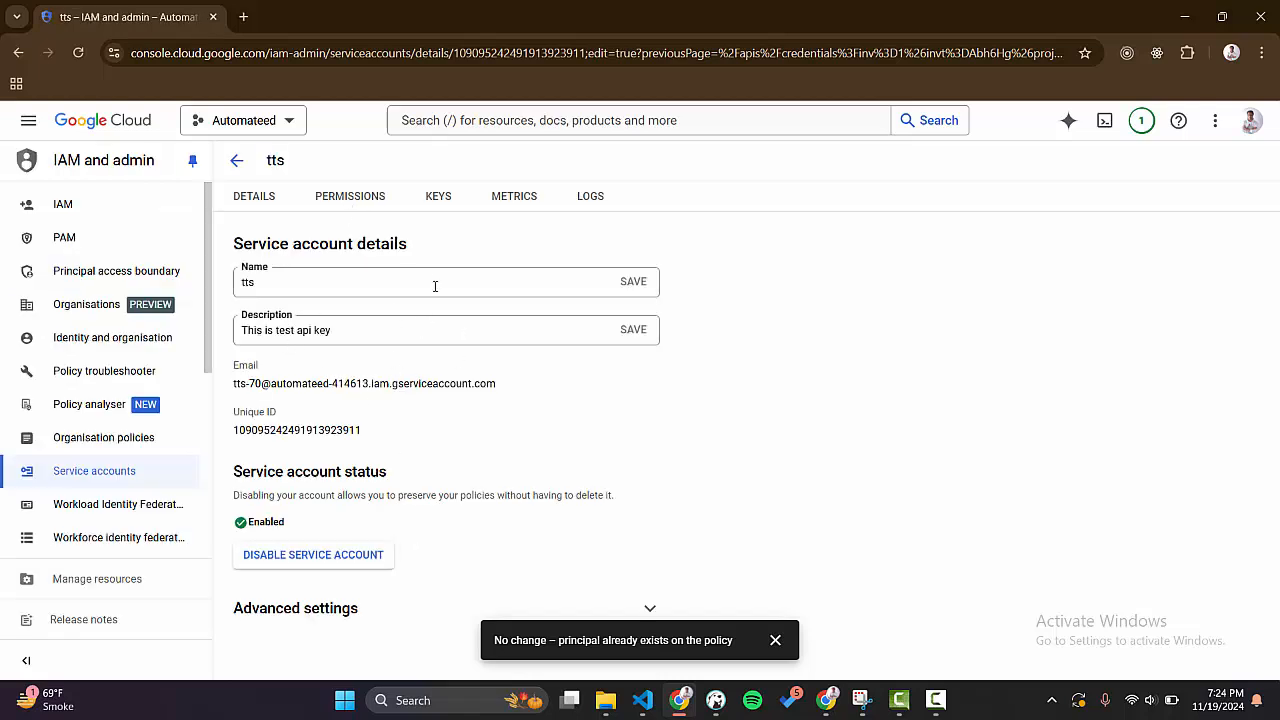
click(445, 199)
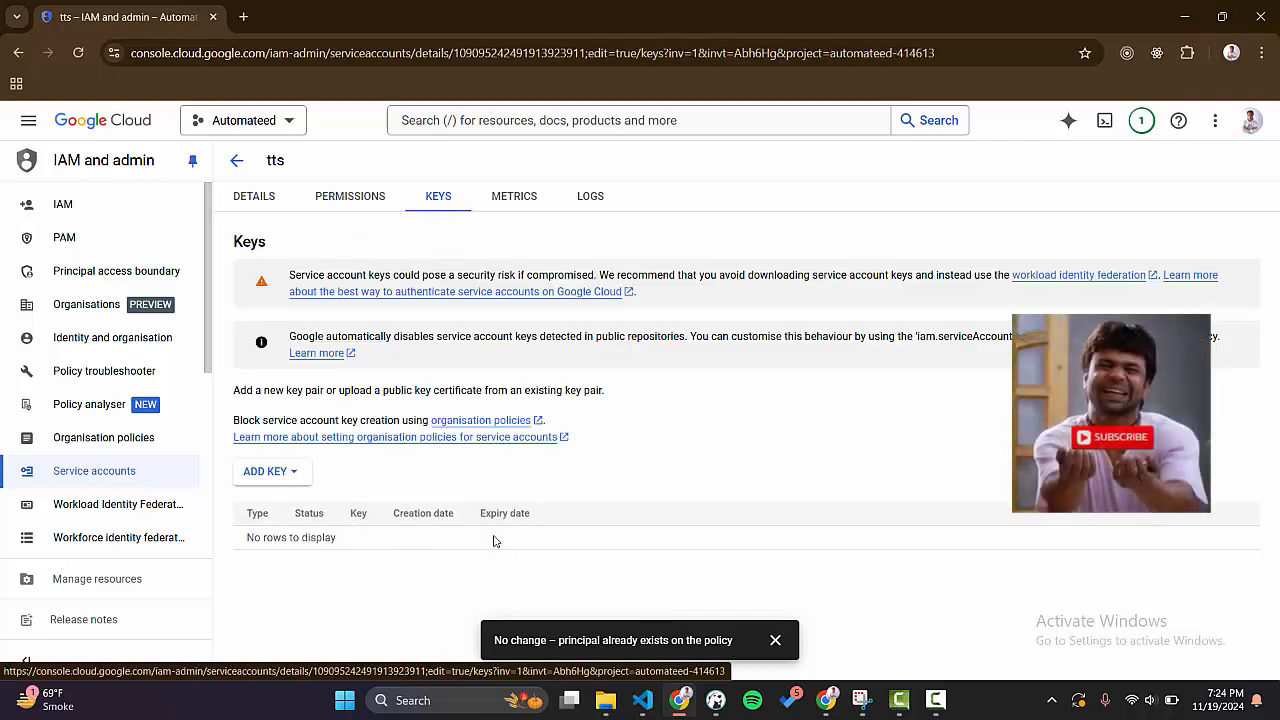
click(268, 471)
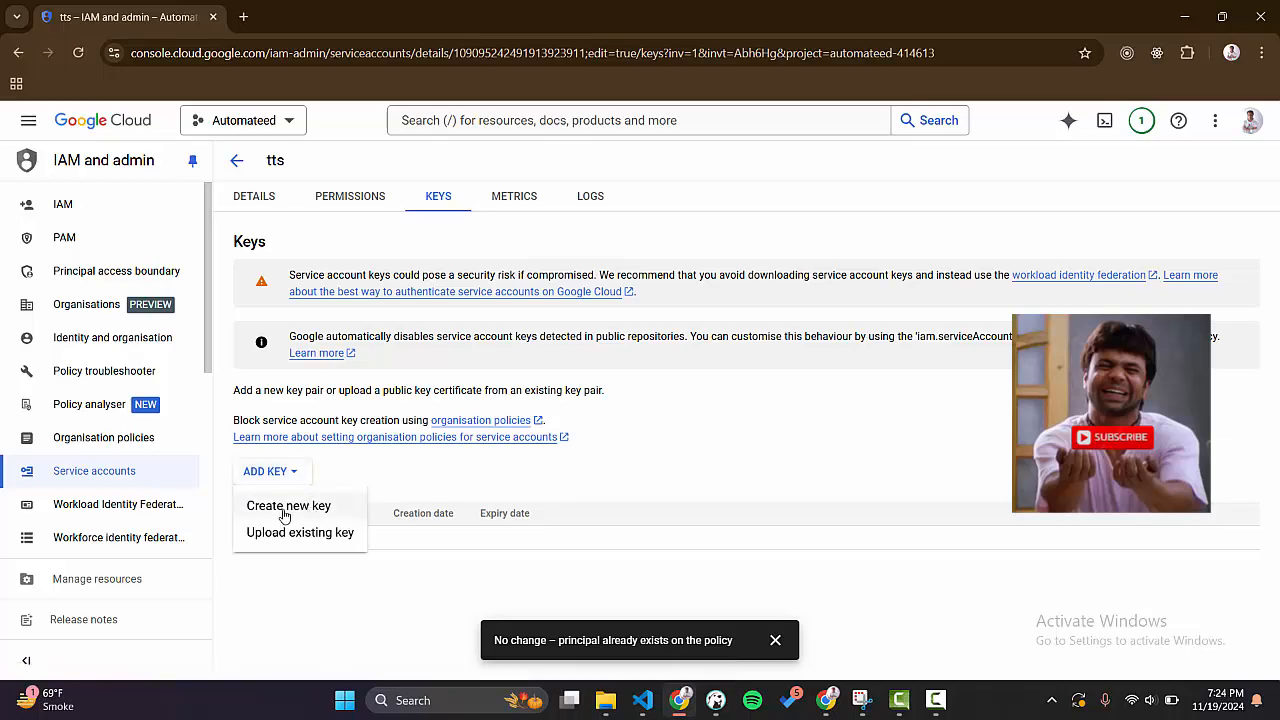
click(283, 511)
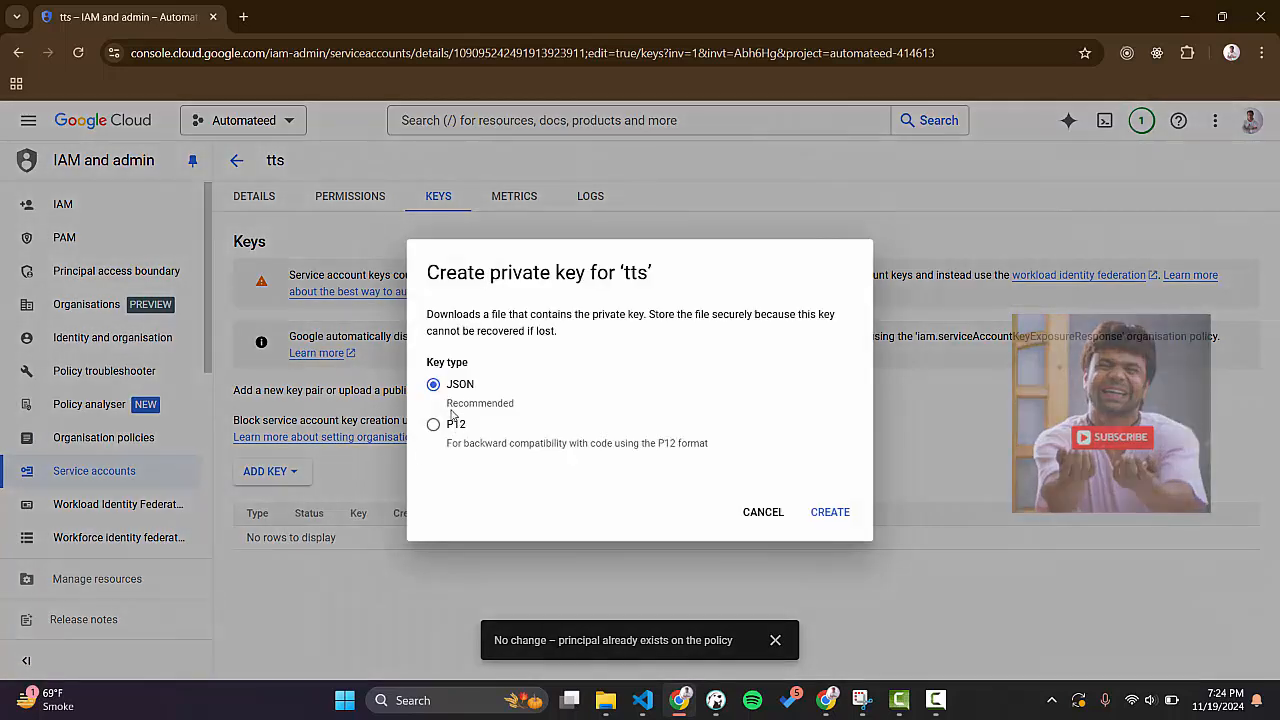
drag(462, 388, 469, 389)
click(477, 390)
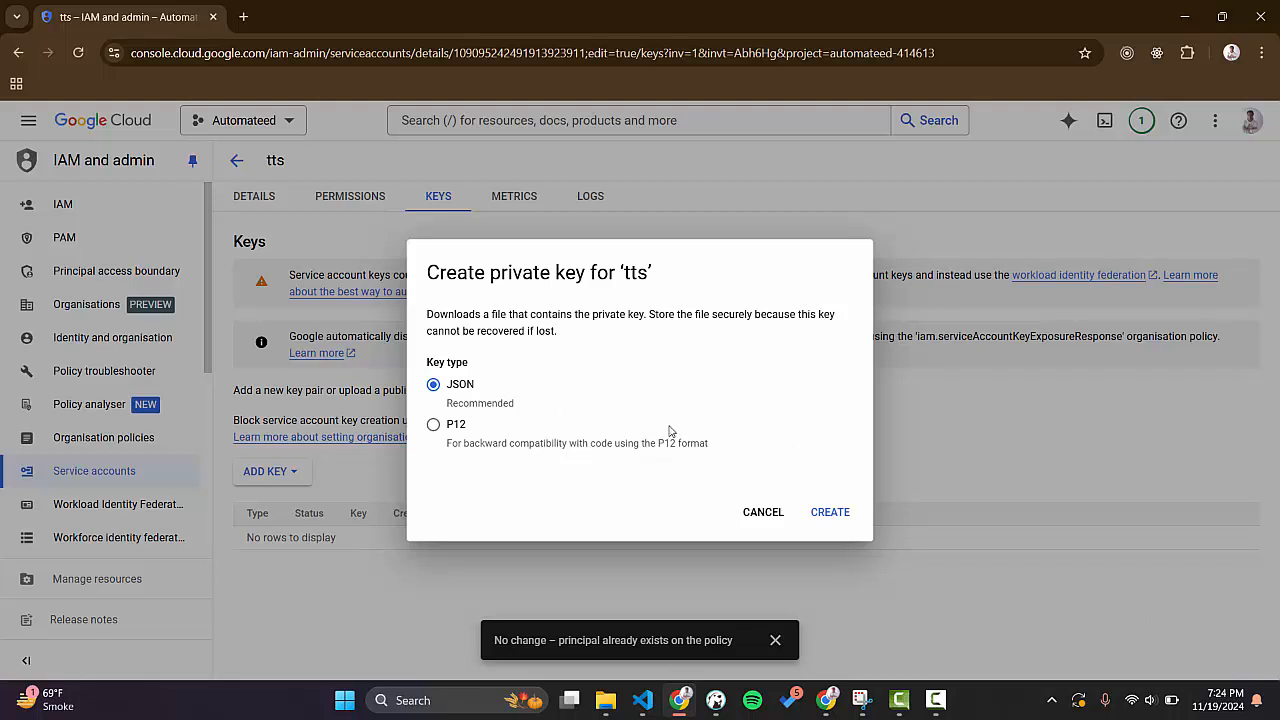
click(826, 512)
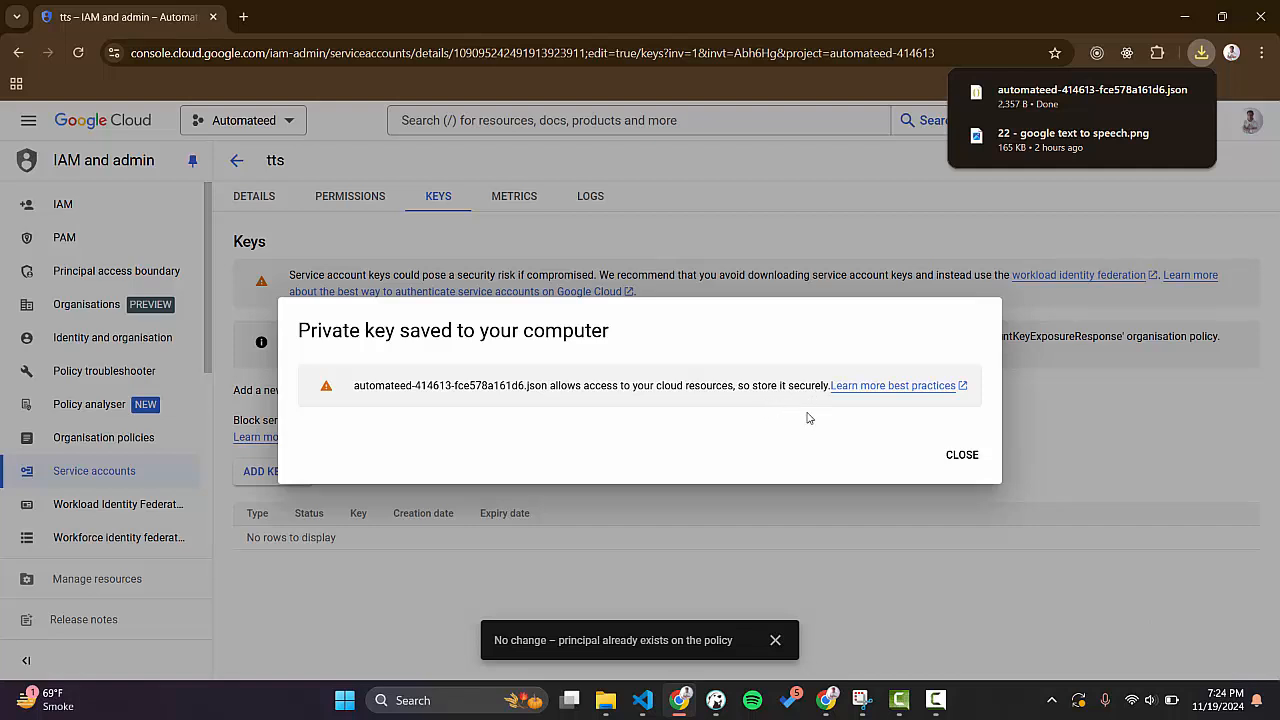
click(950, 456)
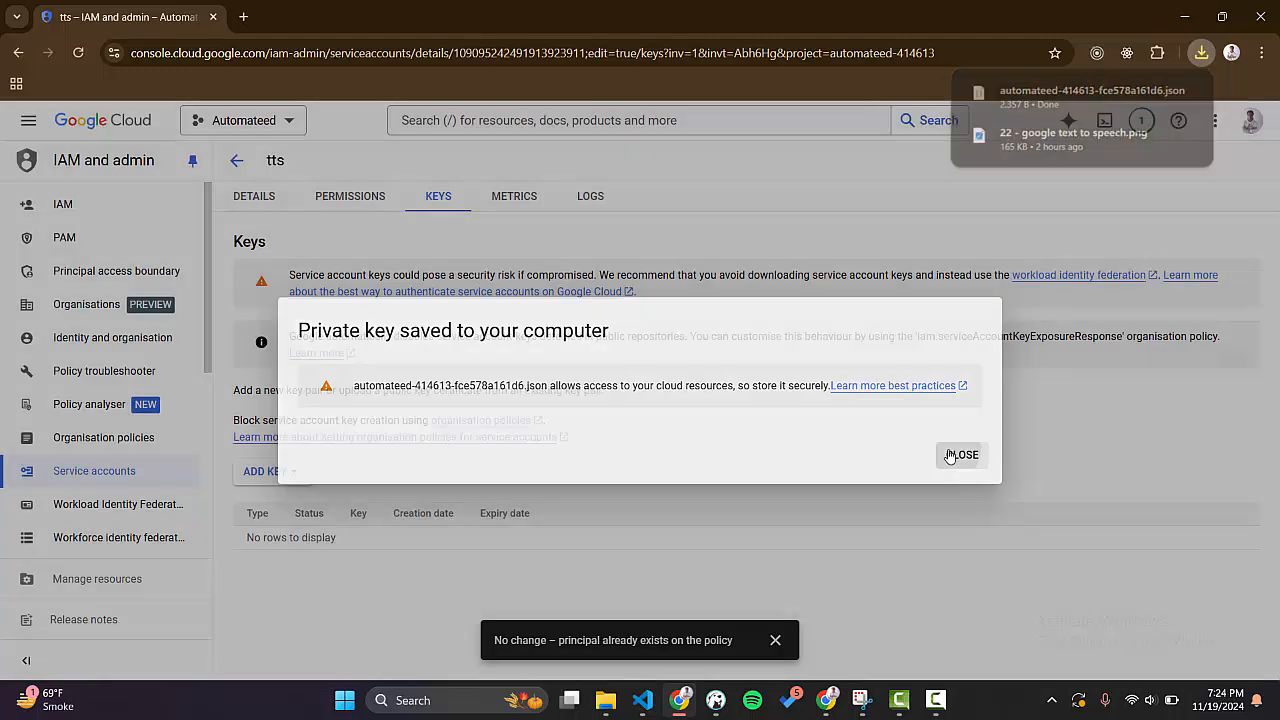
Bring up the downloaded JSON key file from the browser's recent download history.
click(1194, 58)
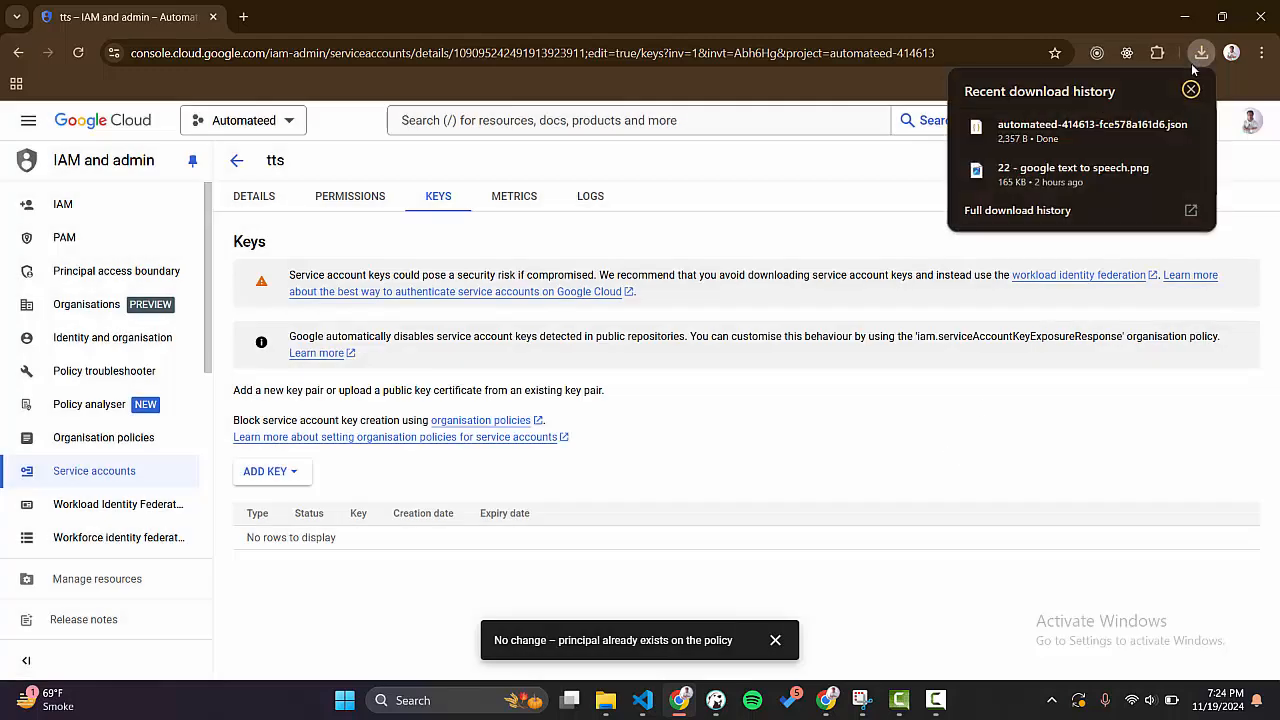
click(1145, 138)
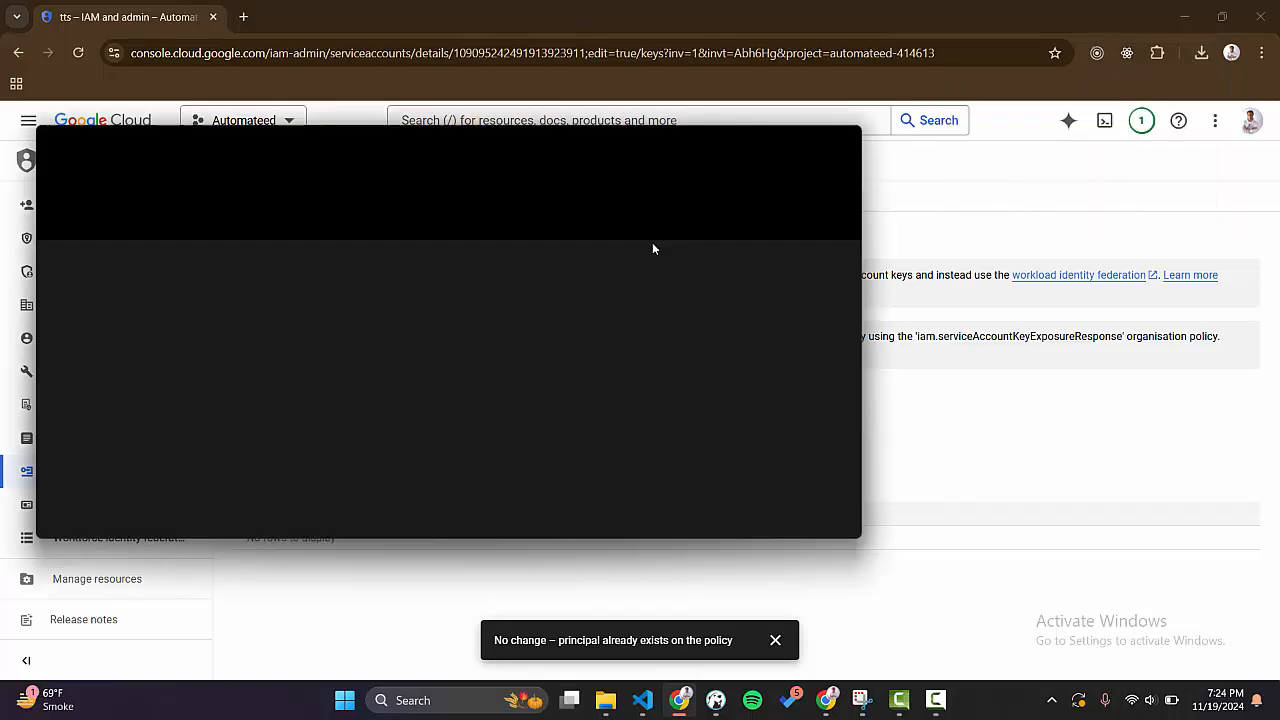